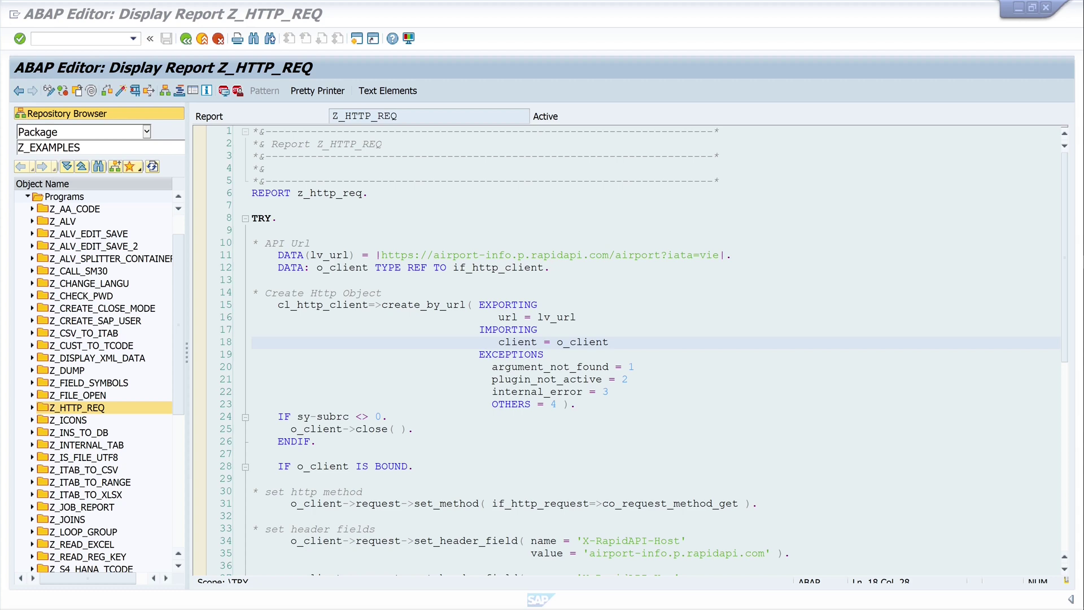
Execute report Z_HTTP_REQ from the editor, which fails with HTTP_COMMUNICATION_FAILURE
click(278, 218)
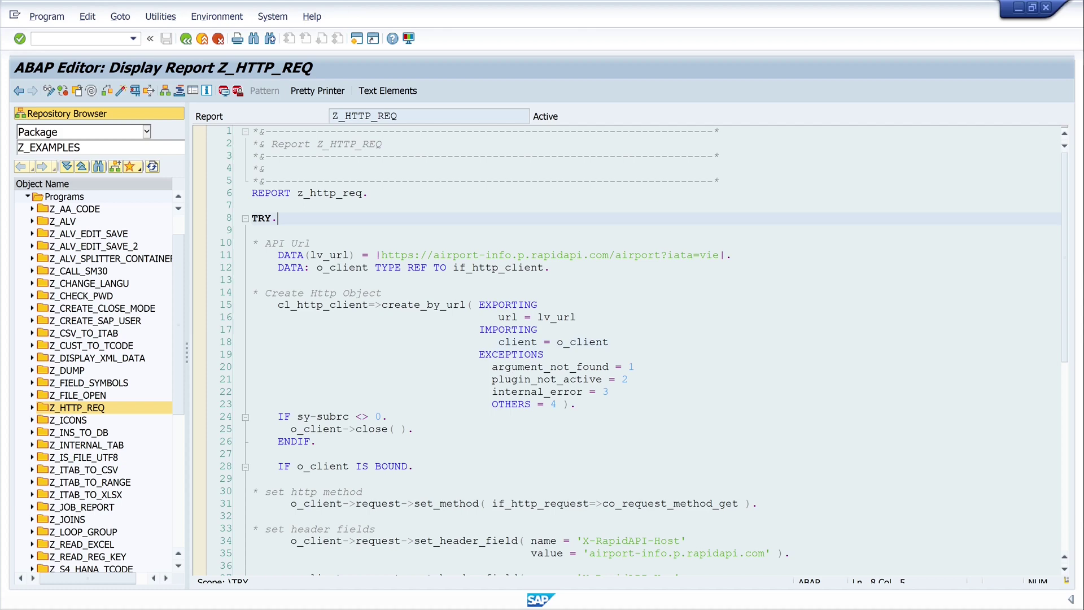
click(135, 91)
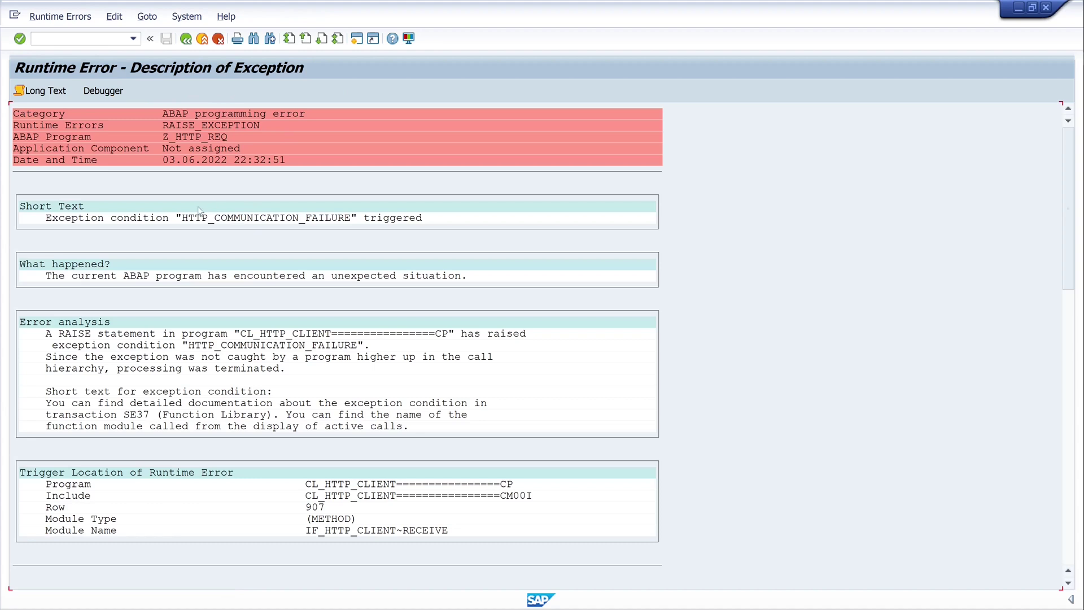
Leave the runtime error and reopen Z_HTTP_REQ from Z_EXAMPLES Programs via /nse80
click(188, 43)
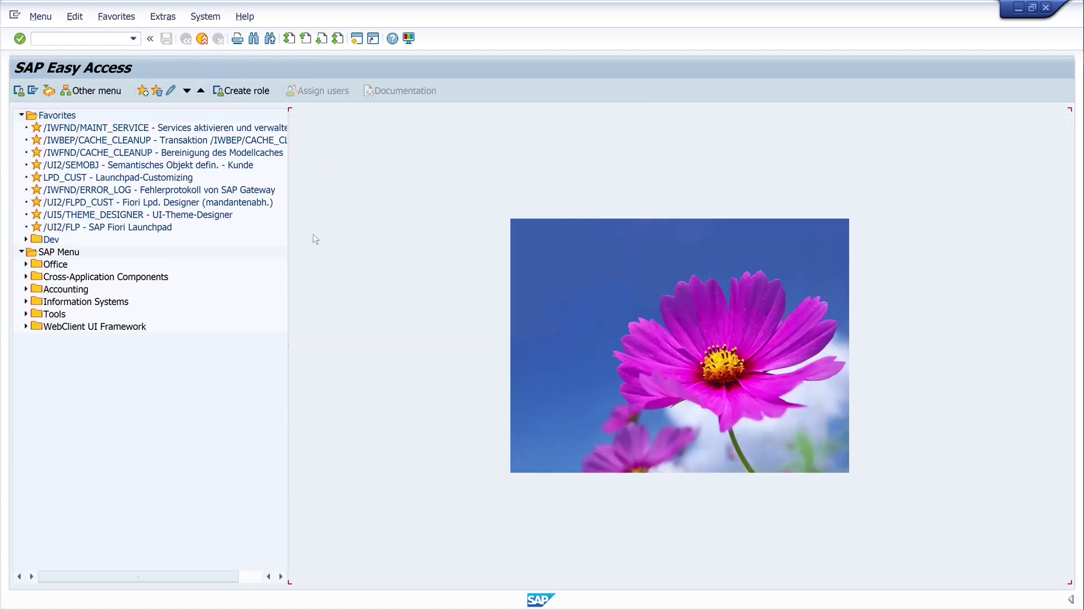
text(/nse80)
key(Return)
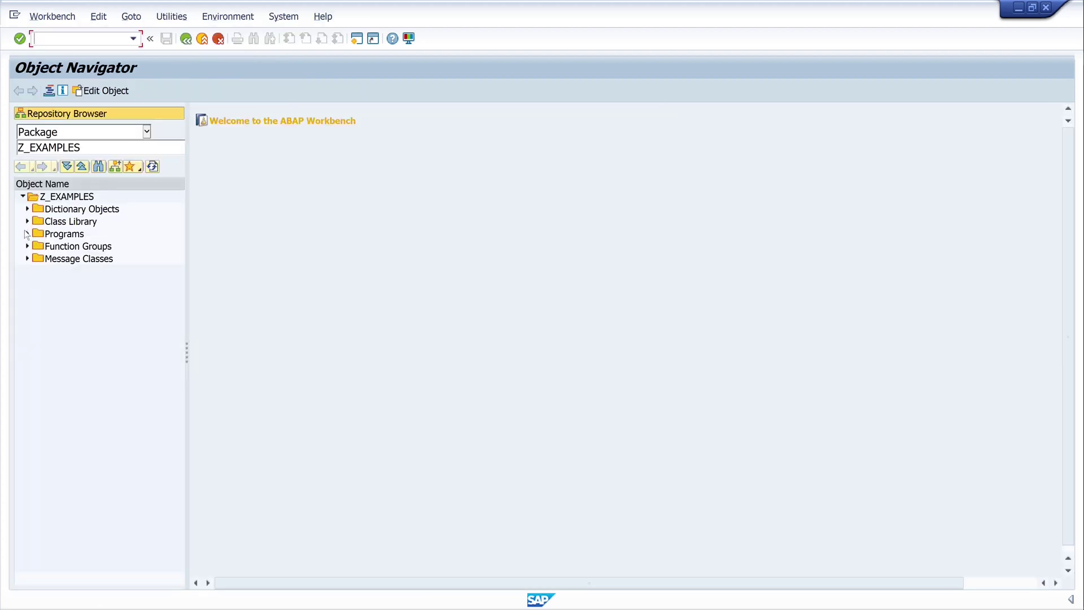
click(27, 234)
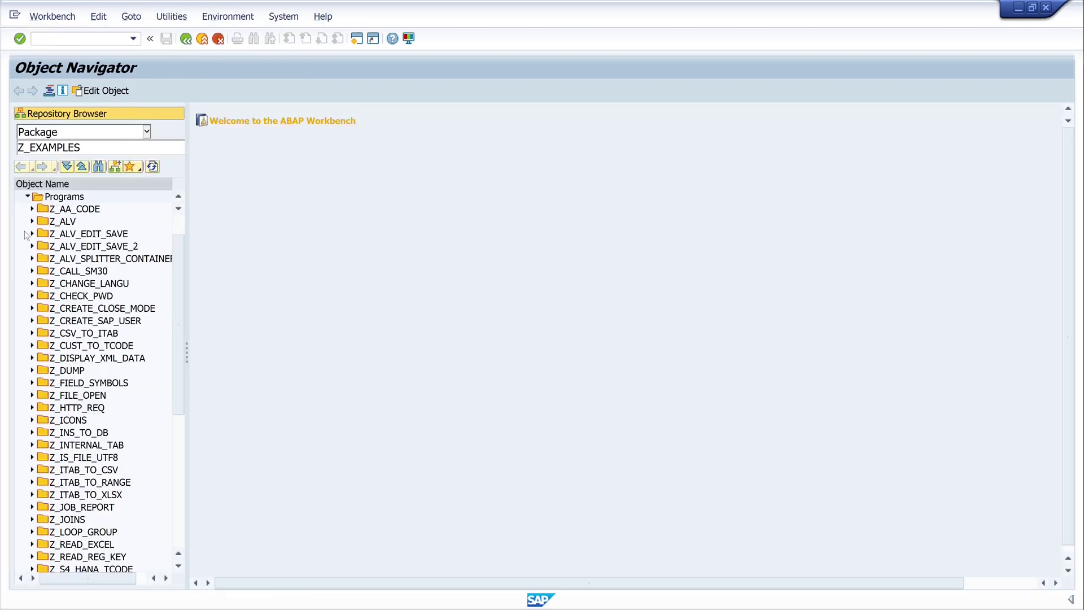
double_click(79, 408)
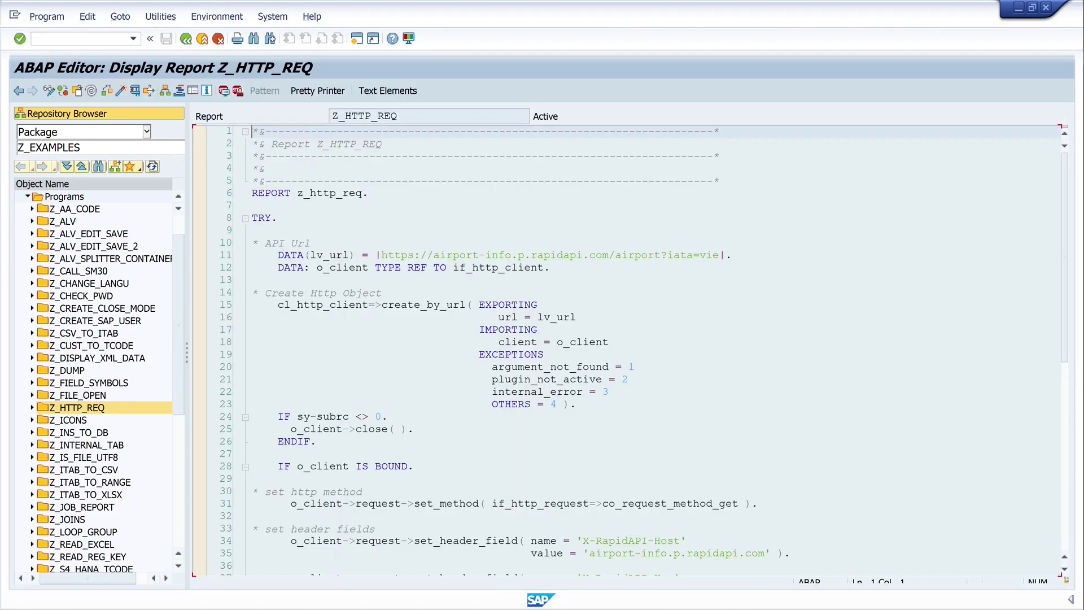
Set a session breakpoint on line 44, o_client->receive( ), and run into the debugger
scroll(621, 350, down, 7)
scroll(644, 347, down, 2)
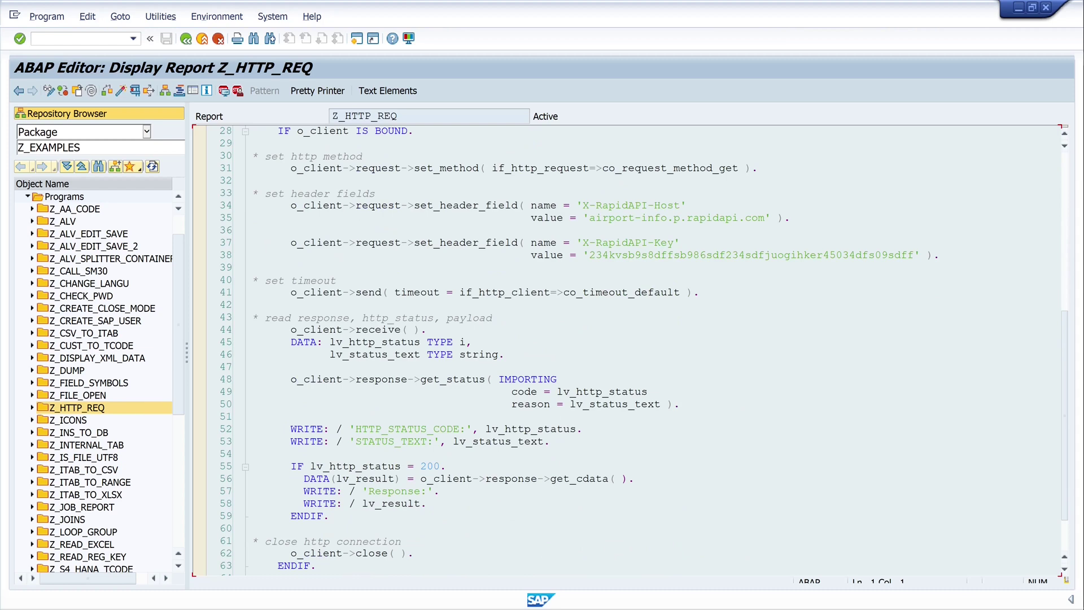
click(198, 329)
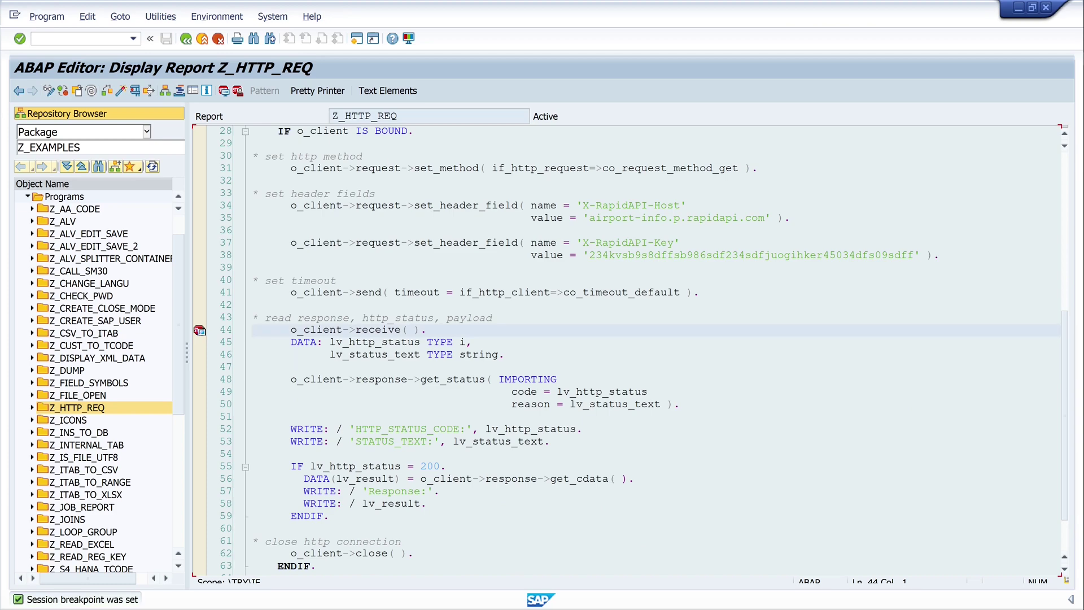
click(136, 91)
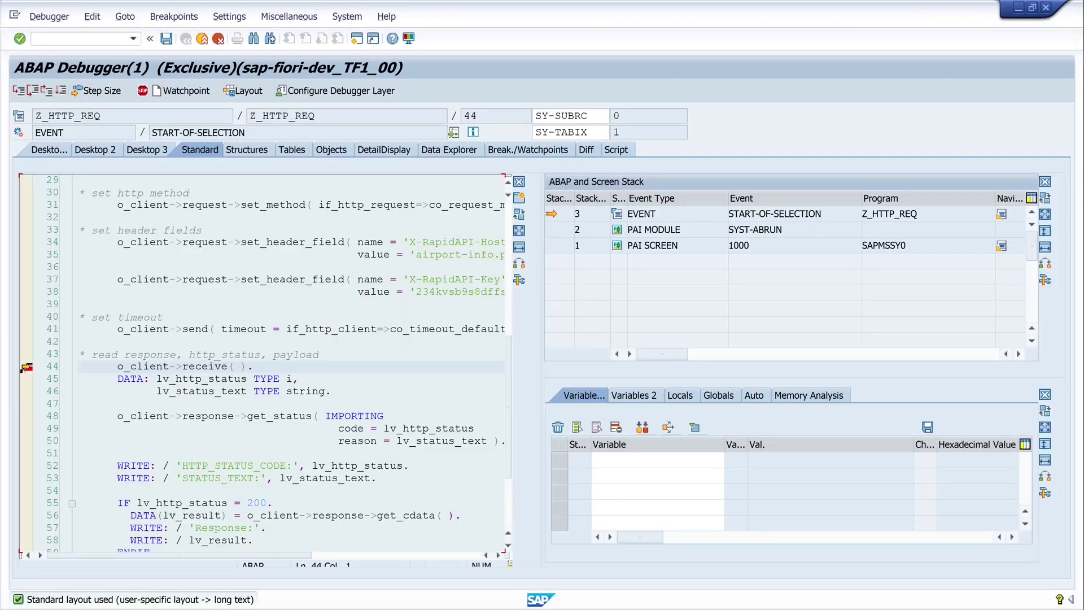
Step into O_CLIENT's receive and display DETAIL showing SSSLERR_PEER_CERT_UNTRUSTED (-102)
double_click(149, 366)
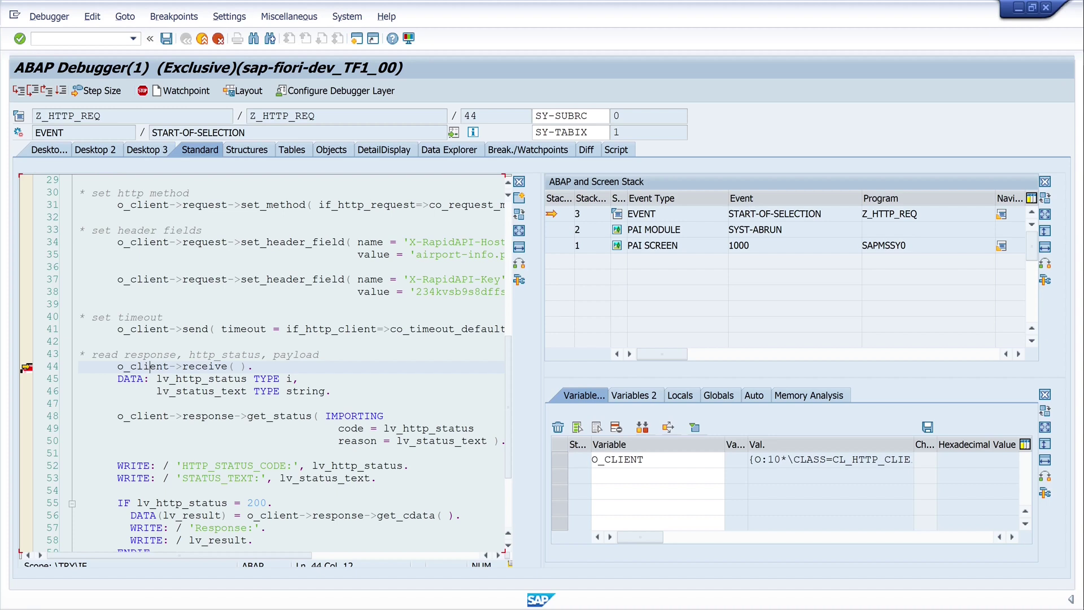
key(F5)
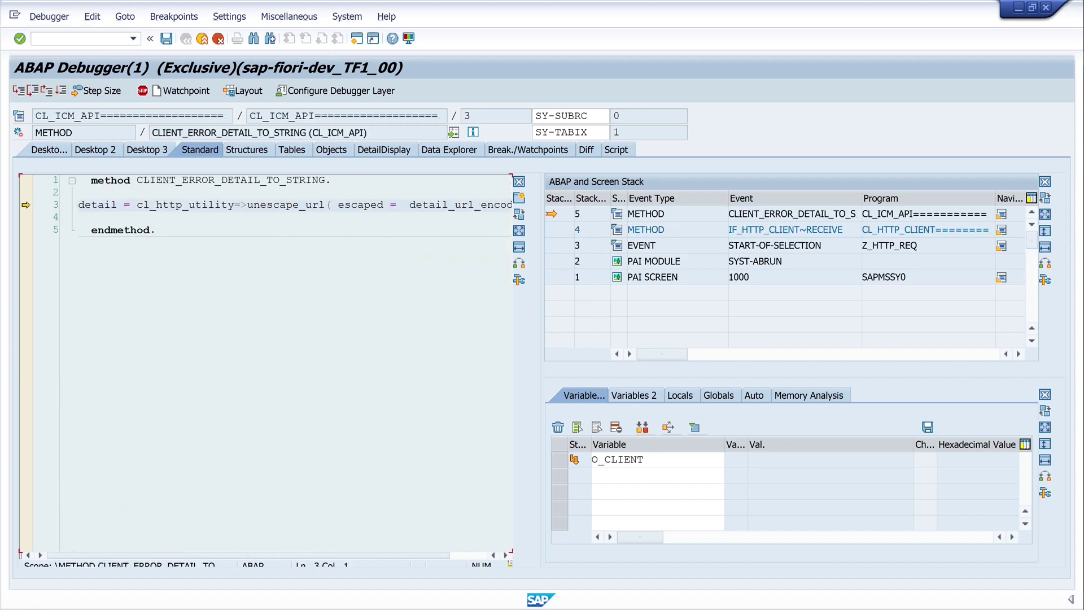
double_click(97, 204)
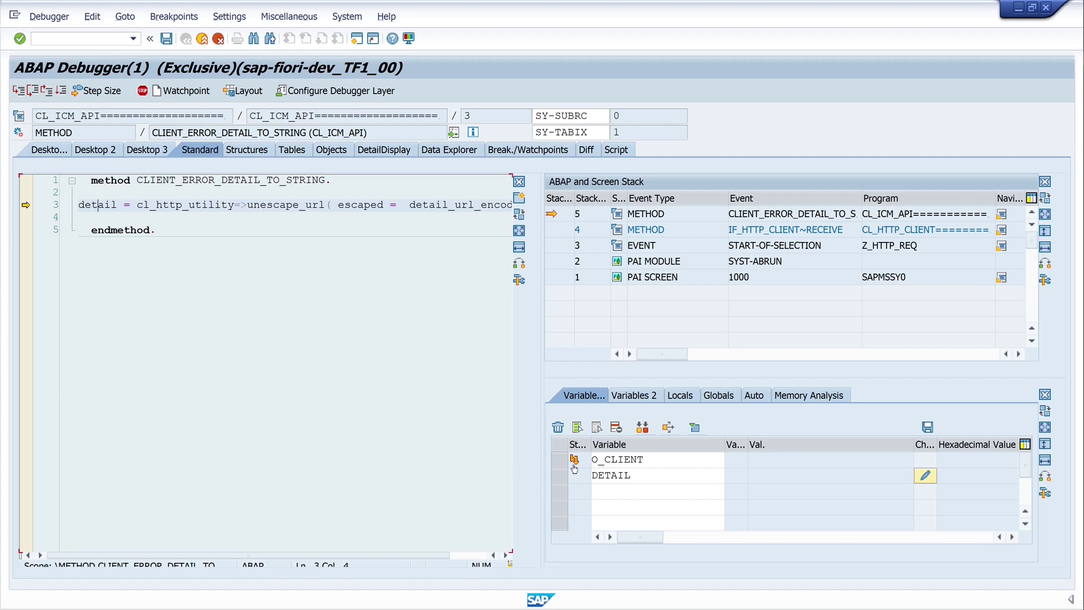
key(F6)
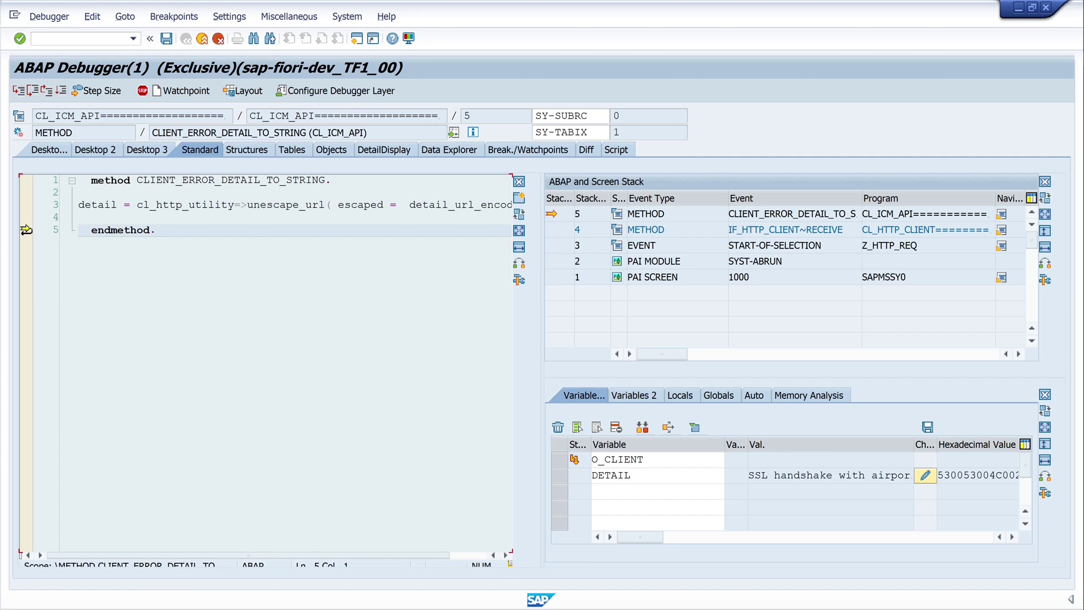
double_click(606, 476)
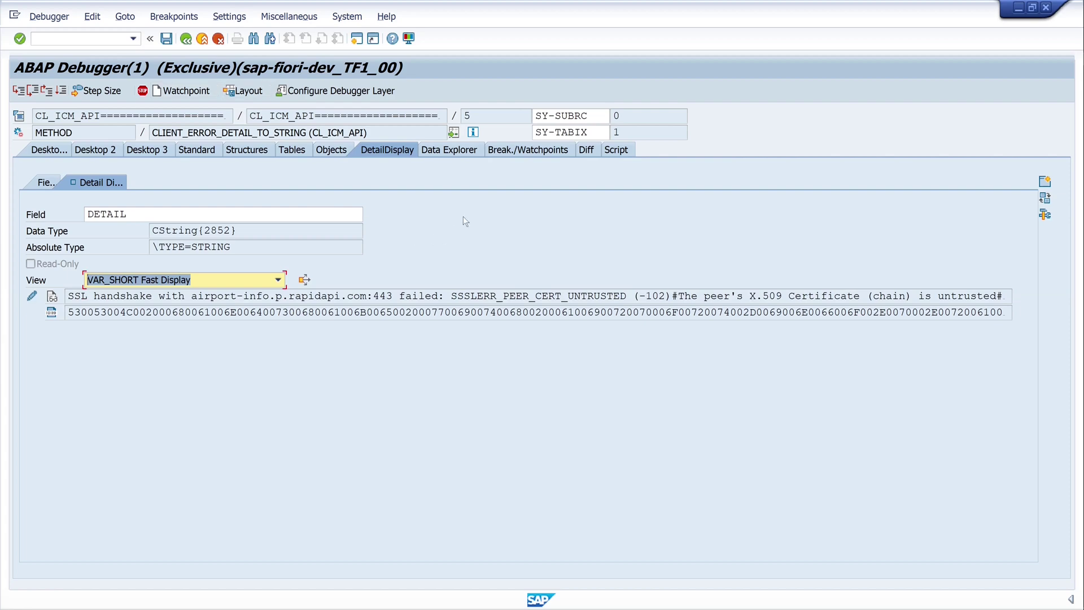
Let the report finish and return to the Z_EXAMPLES Programs list via /nse80
key(F8)
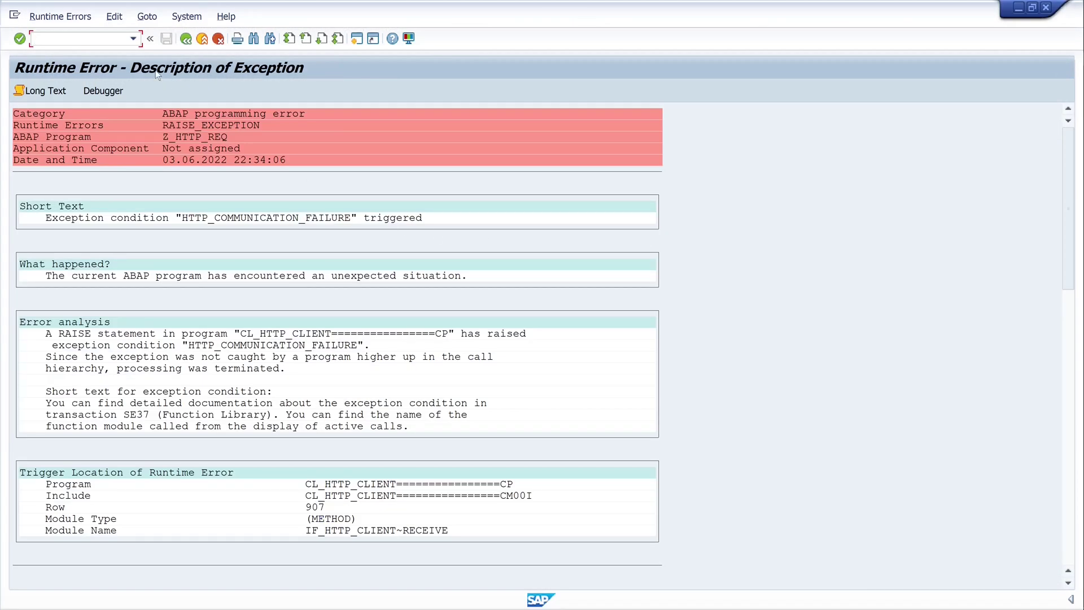
key(F3)
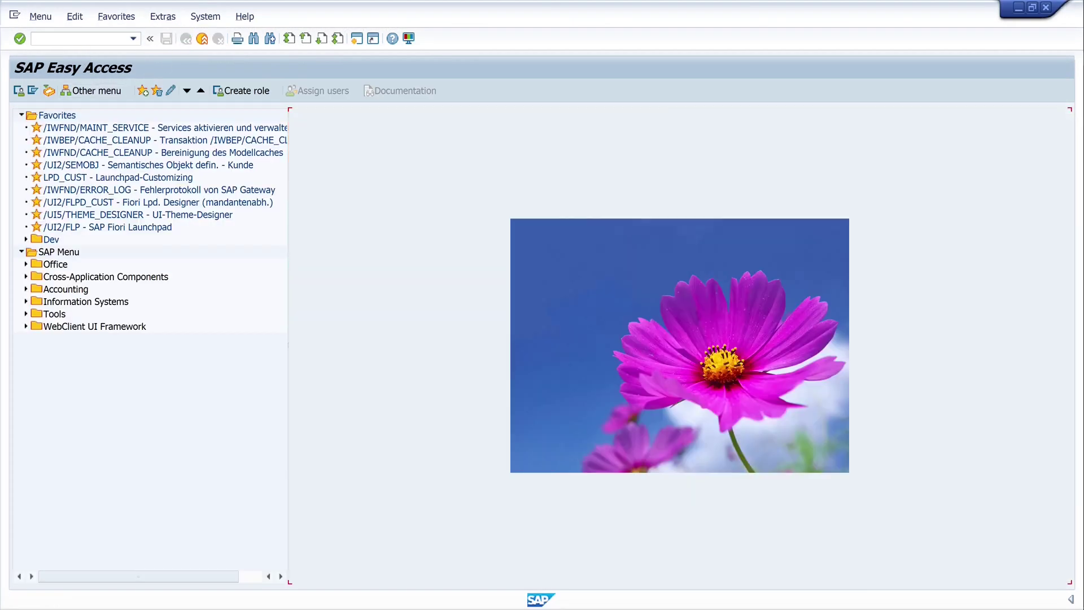
text(/nse80)
key(Return)
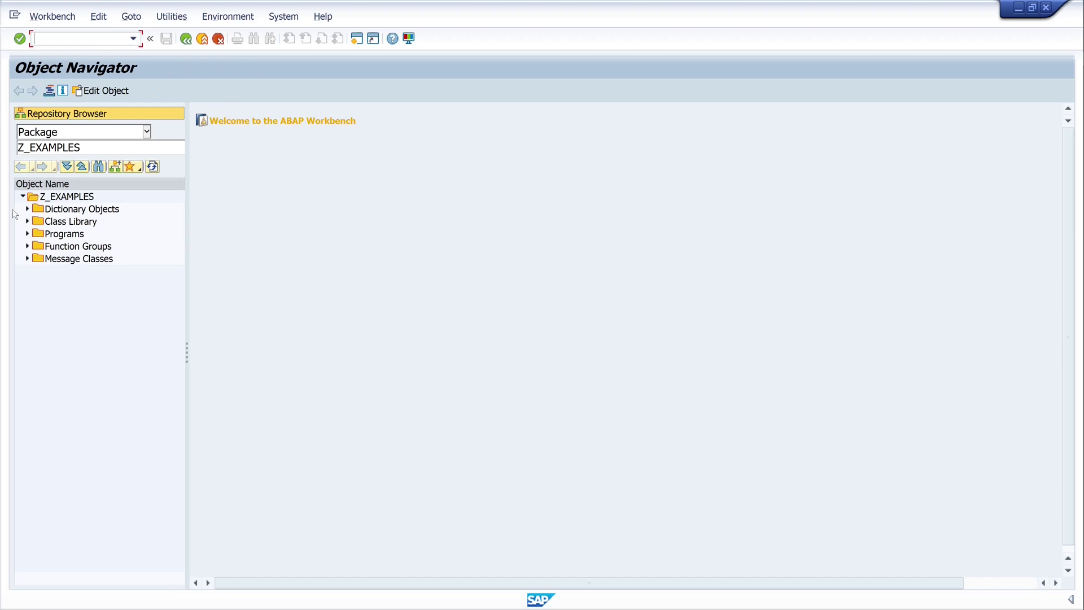
click(28, 235)
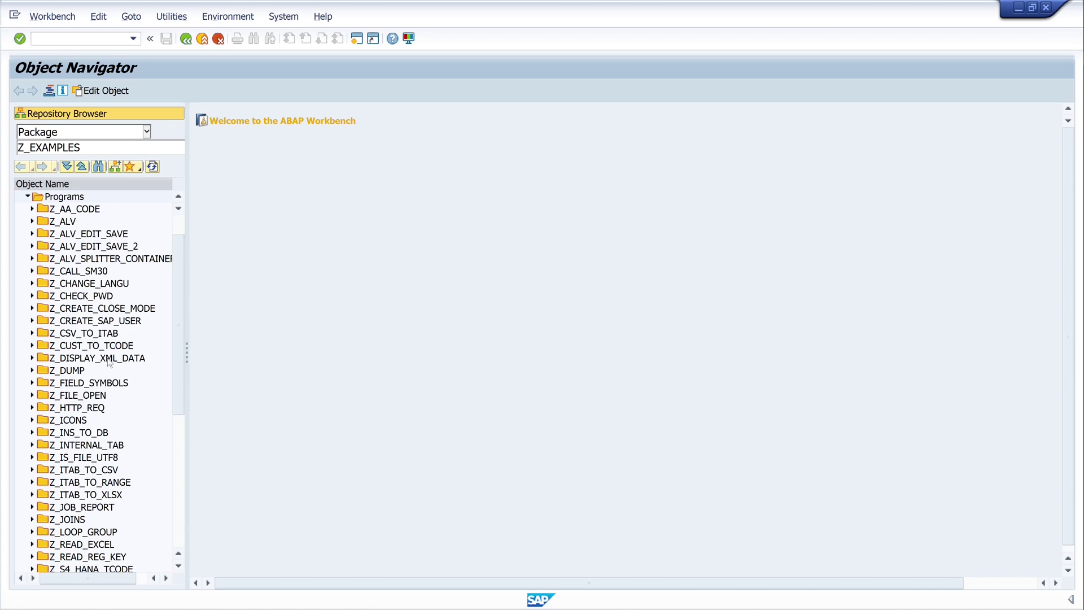
Open Z_HTTP_REQ, copy the API URL from line 11 and bring up Vivaldi
double_click(84, 408)
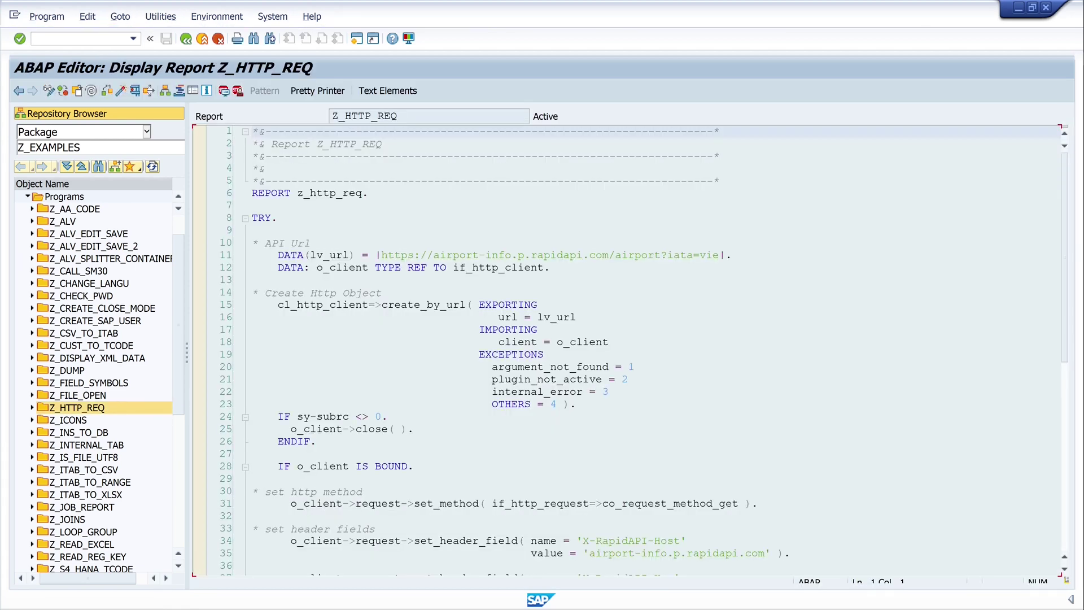
drag(381, 256, 719, 255)
key(ctrl+c)
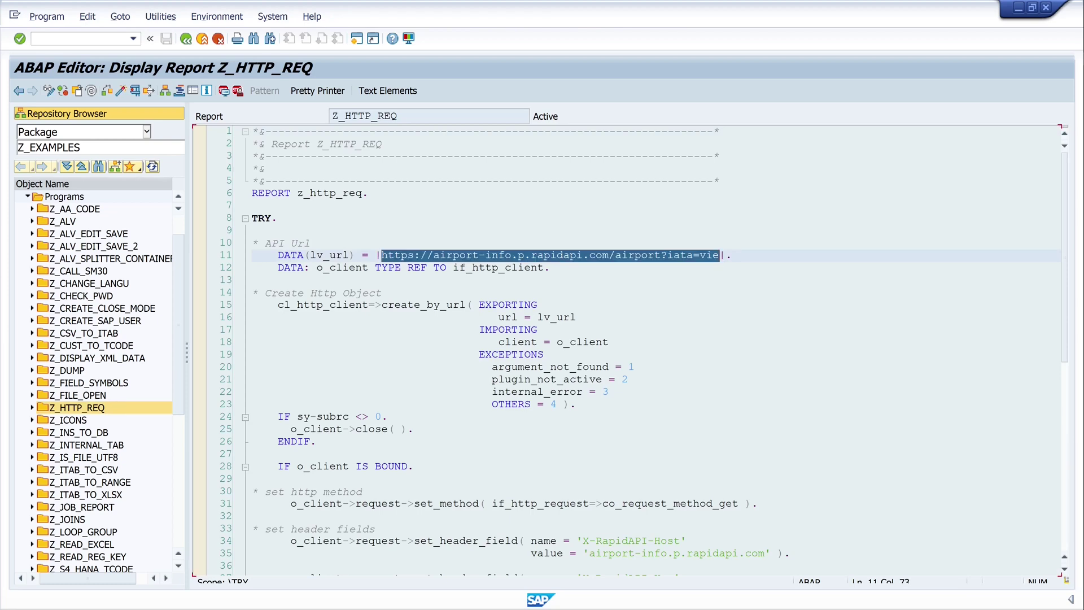
key(super+1)
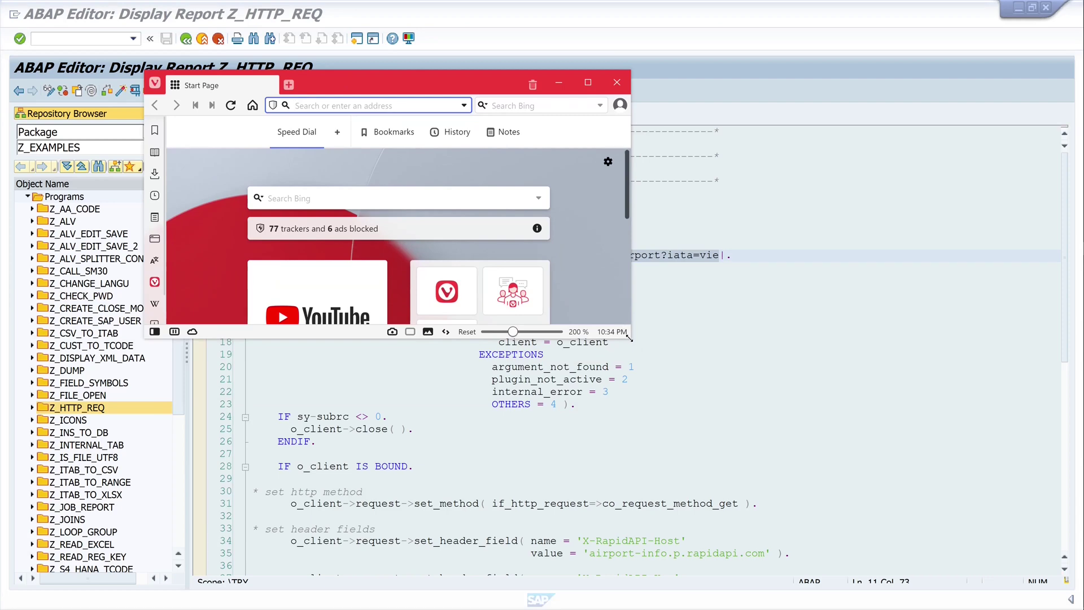
Enlarge Vivaldi, load the pasted airport API URL and zoom the page to 200%
drag(629, 338, 967, 536)
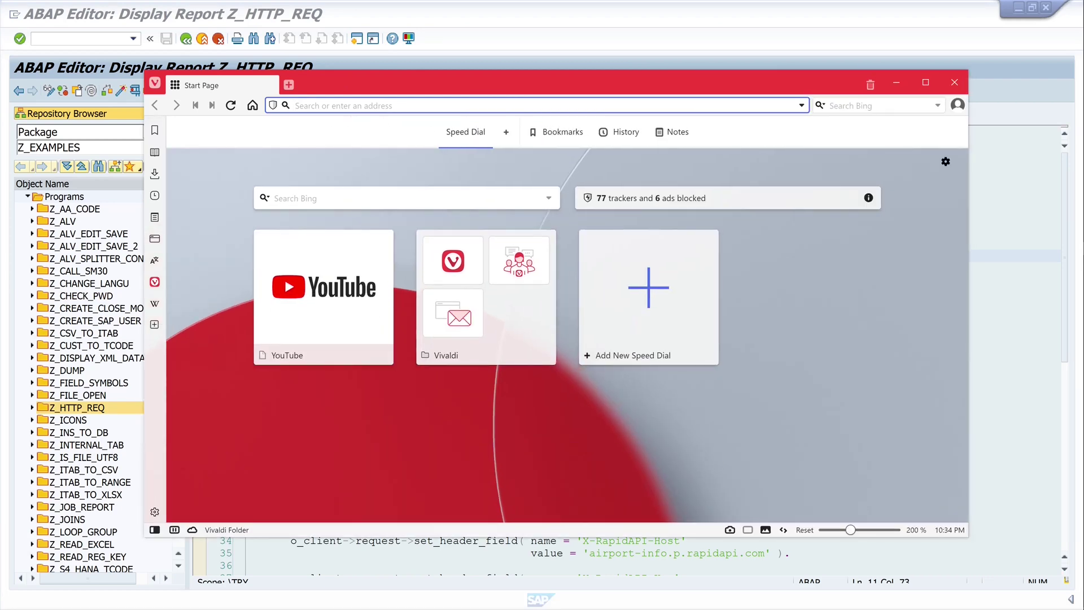
key(ctrl+v)
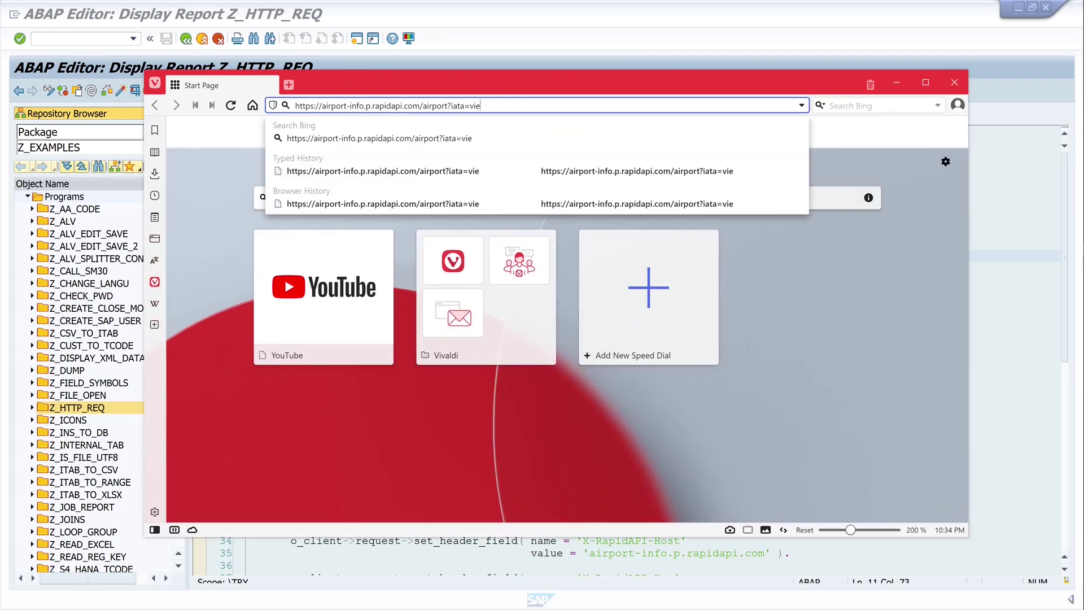
key(Return)
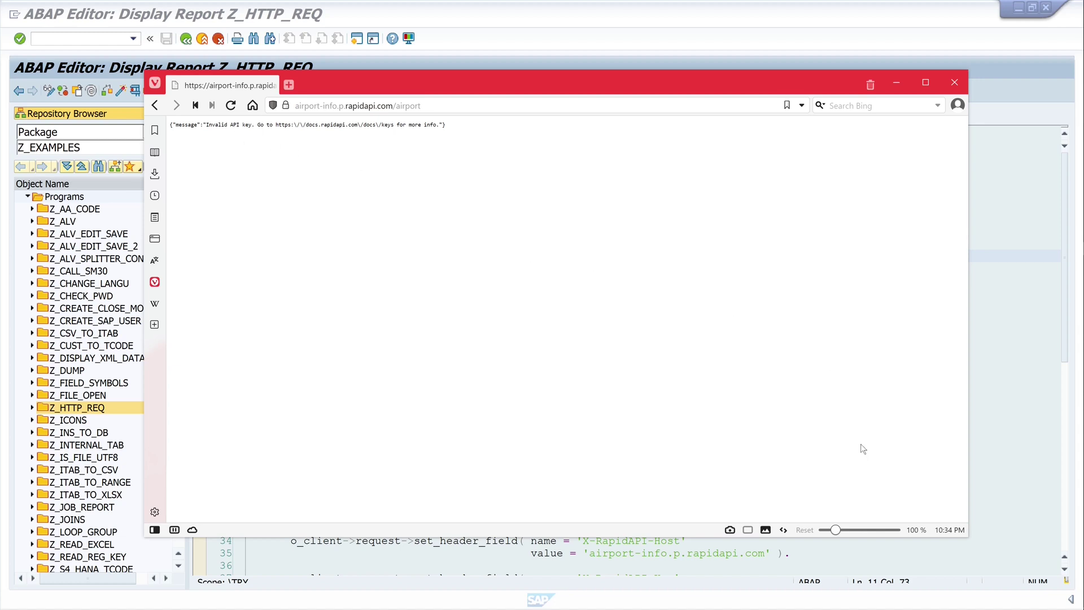
drag(835, 533, 853, 536)
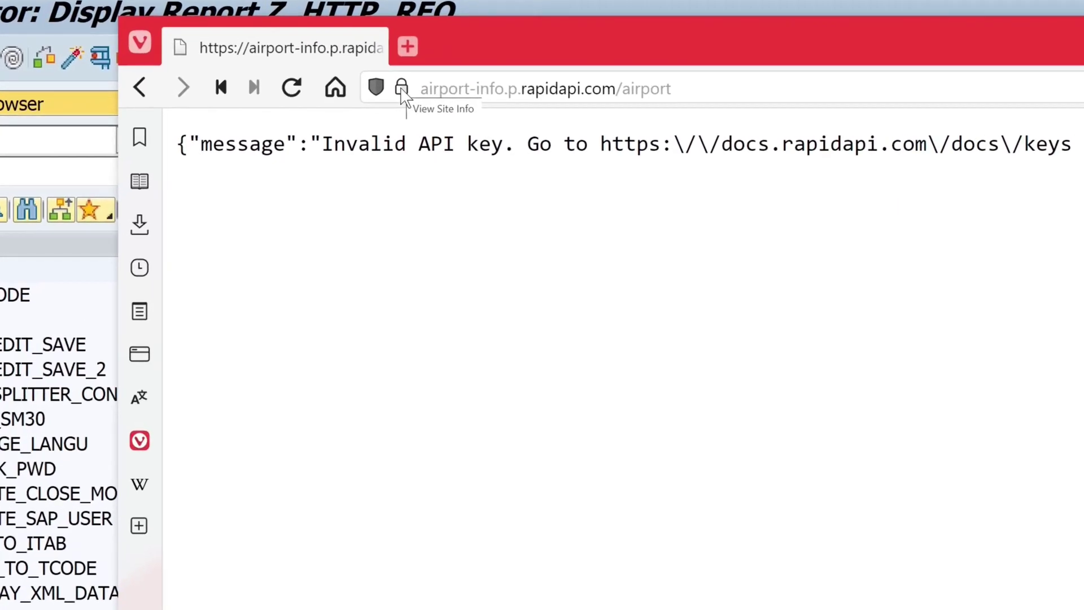
Open the site certificate's certification path and view the Starfield Class 2 root certificate
click(401, 91)
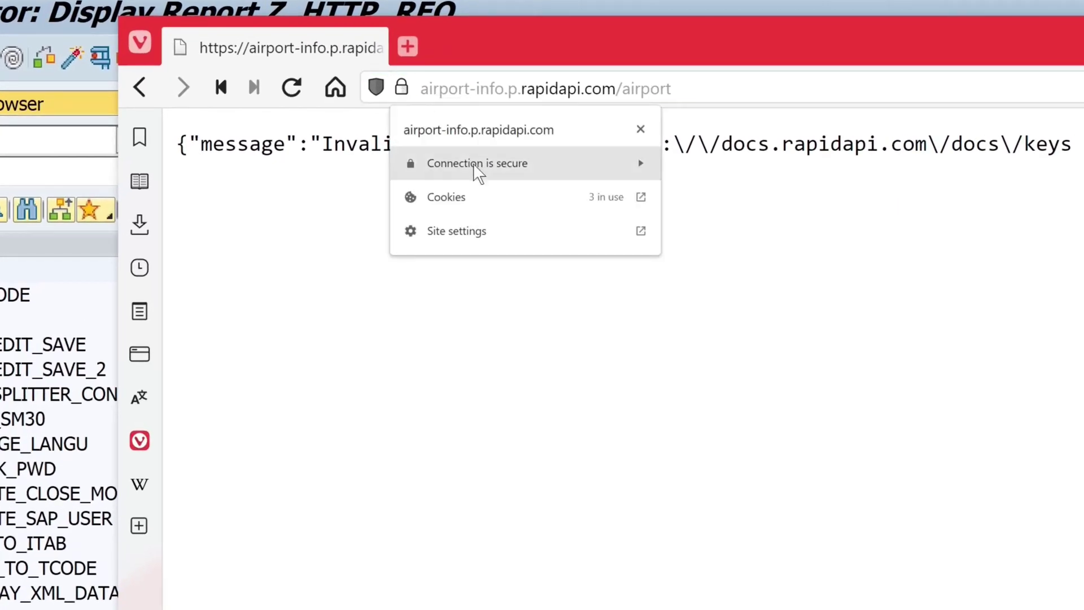
click(525, 165)
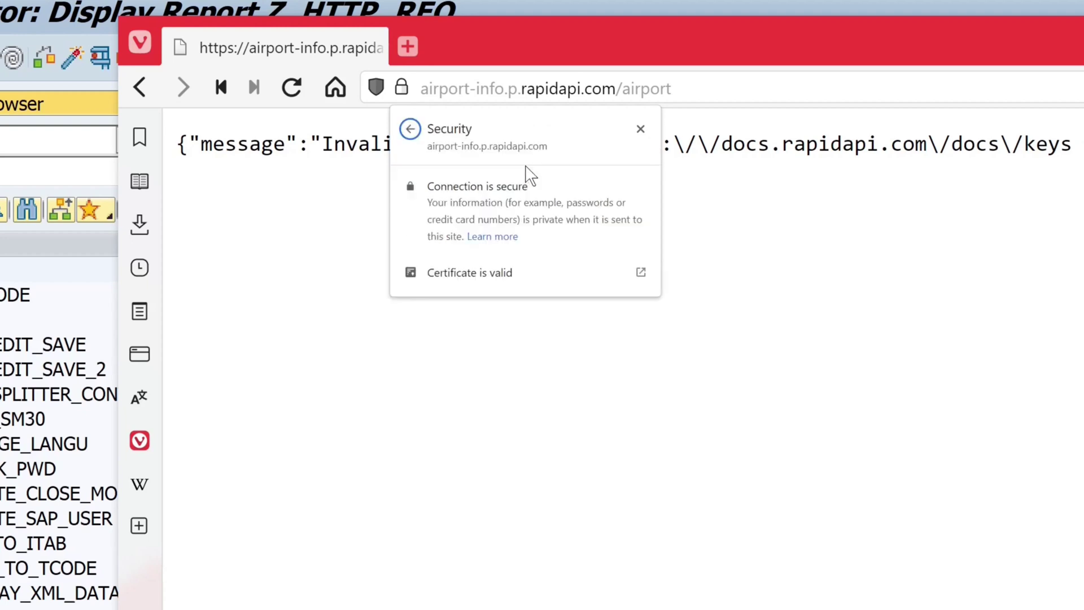
click(484, 272)
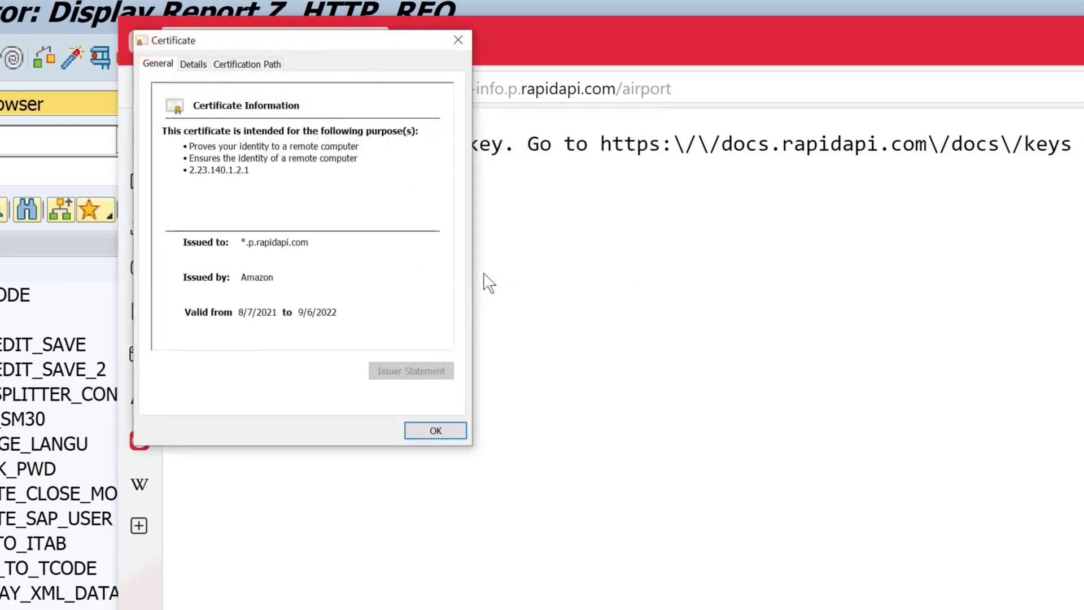
click(260, 65)
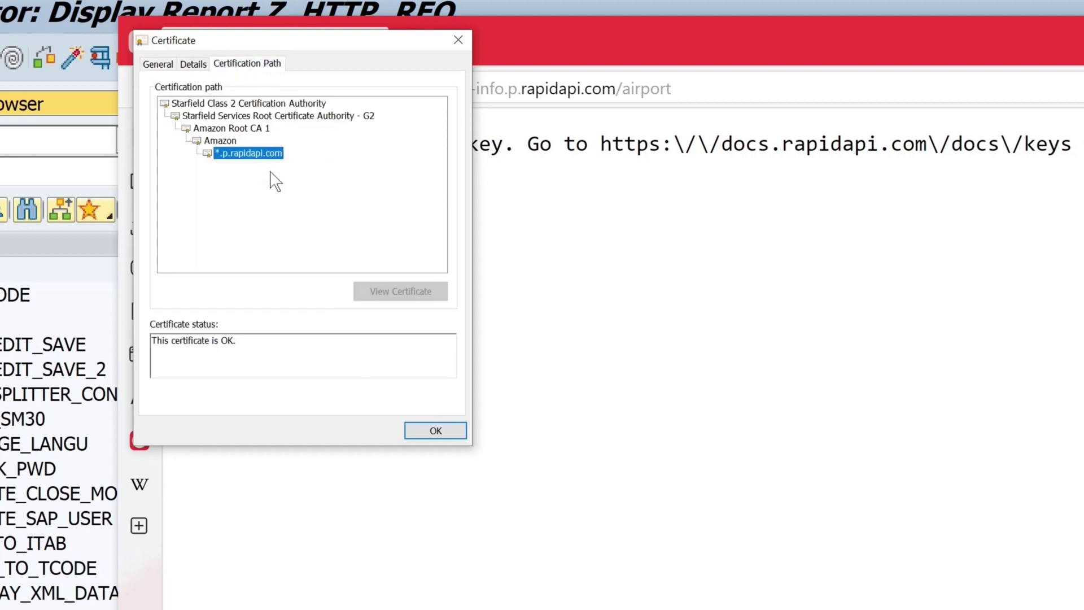
double_click(231, 103)
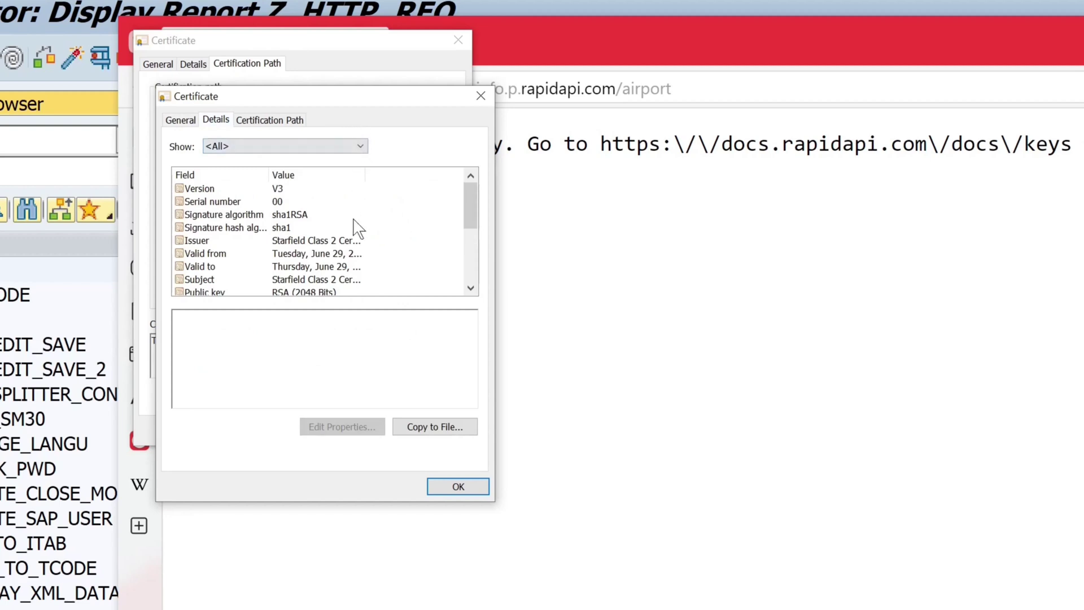
Start the Certificate Export Wizard keeping DER encoded binary X.509 format
click(451, 428)
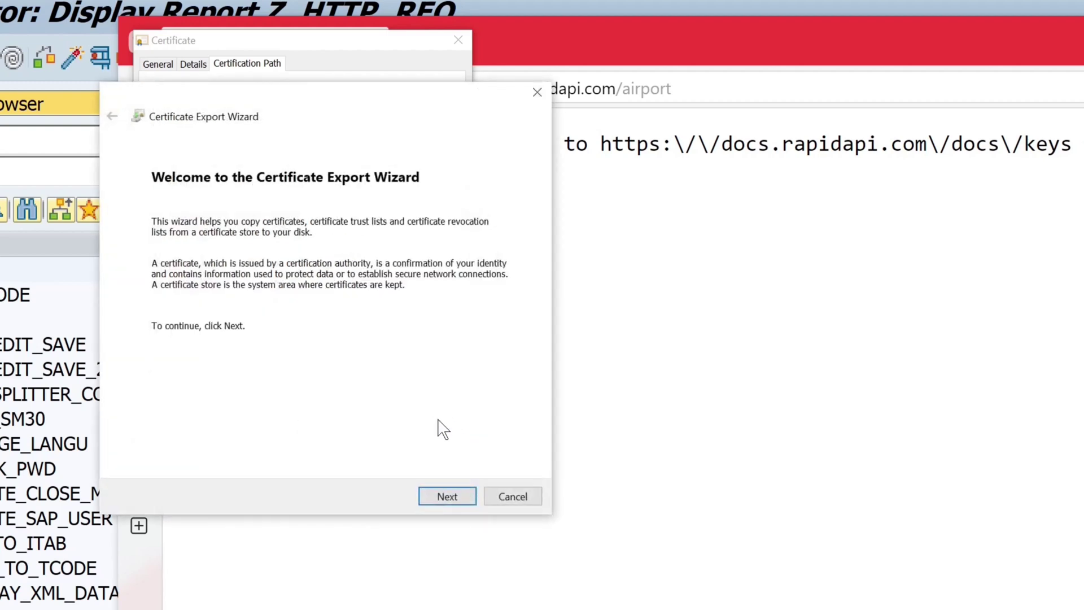
click(456, 499)
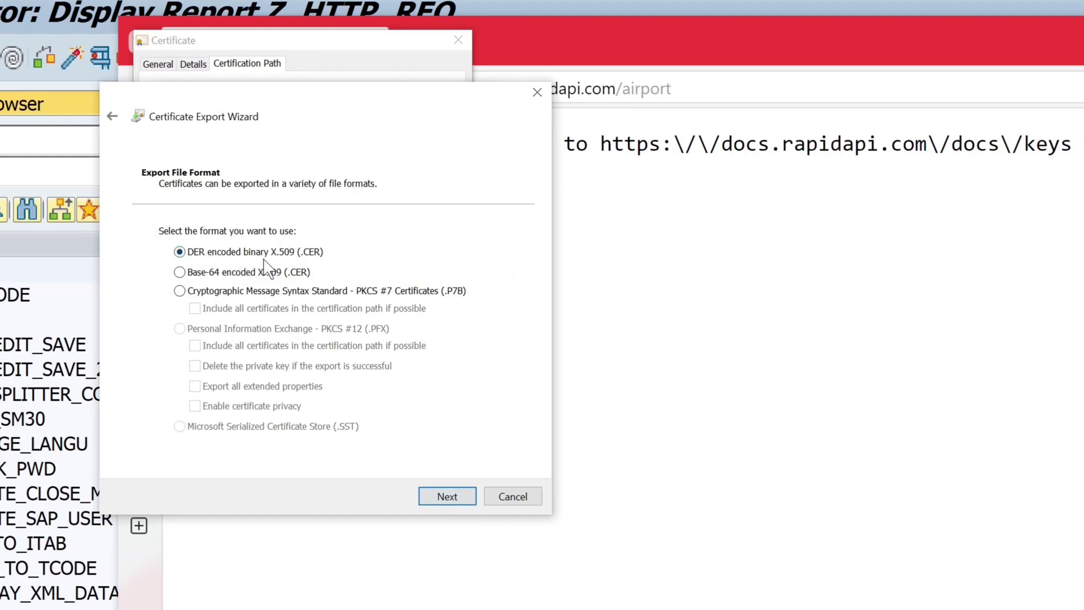
click(458, 504)
Save the export as C:\Temp\airportinfo.cer and finish the wizard
click(498, 251)
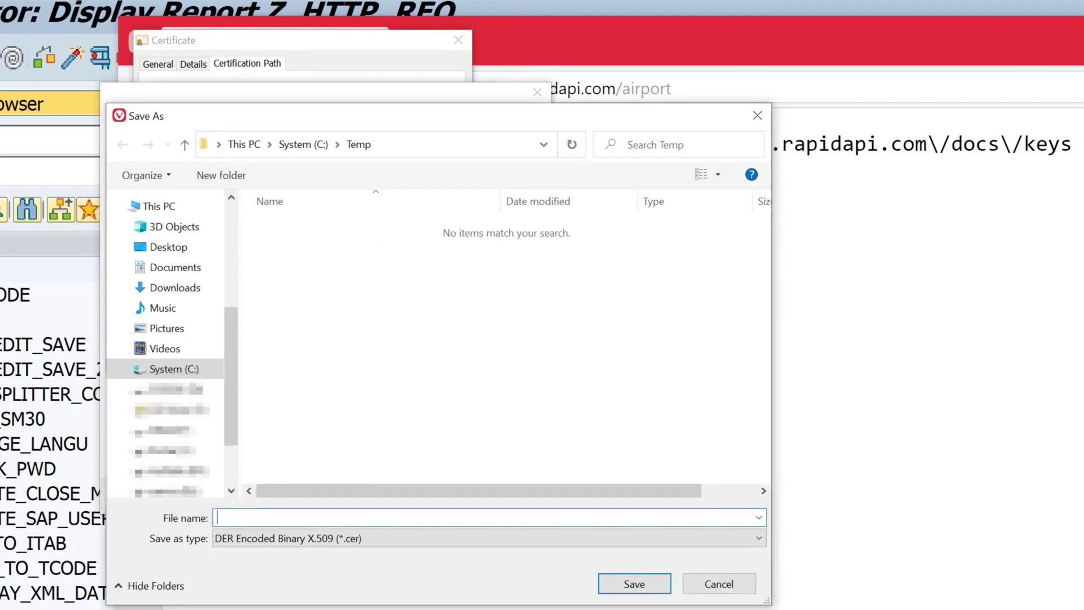
text(airportinfo)
click(634, 584)
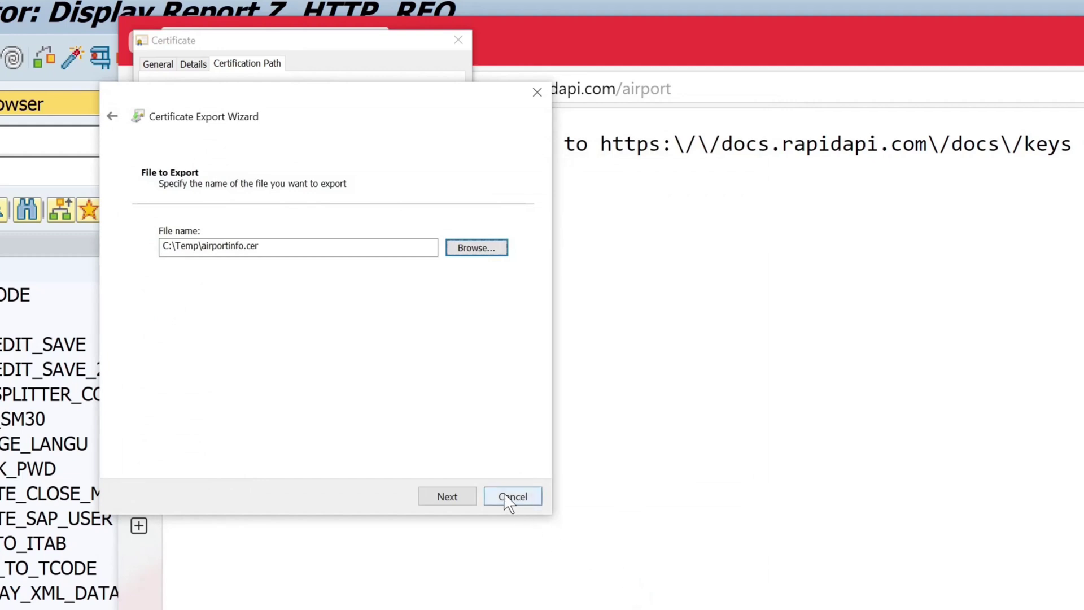
click(450, 496)
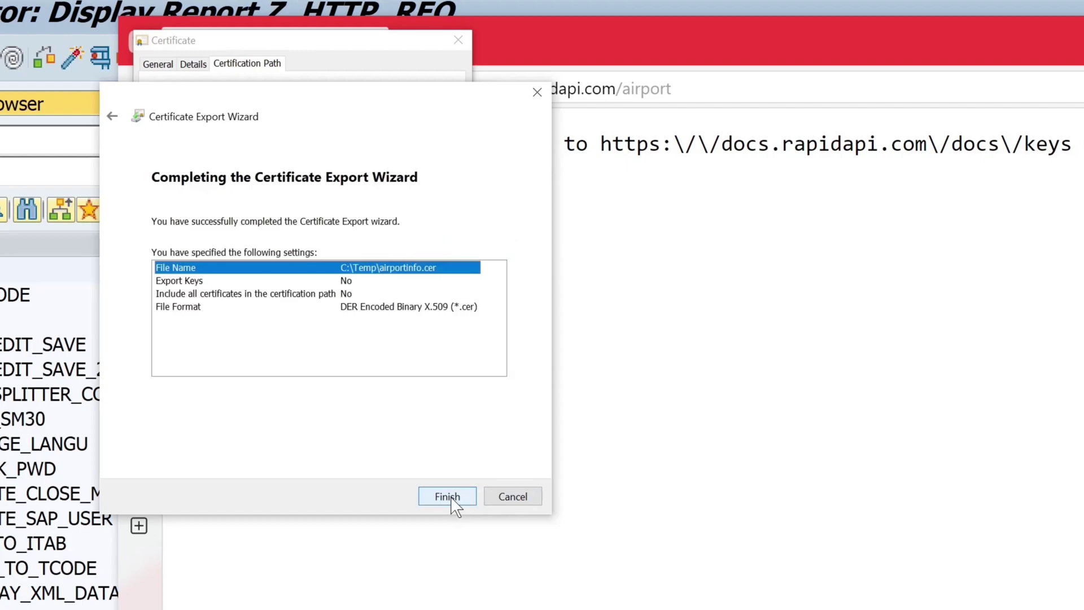
click(449, 496)
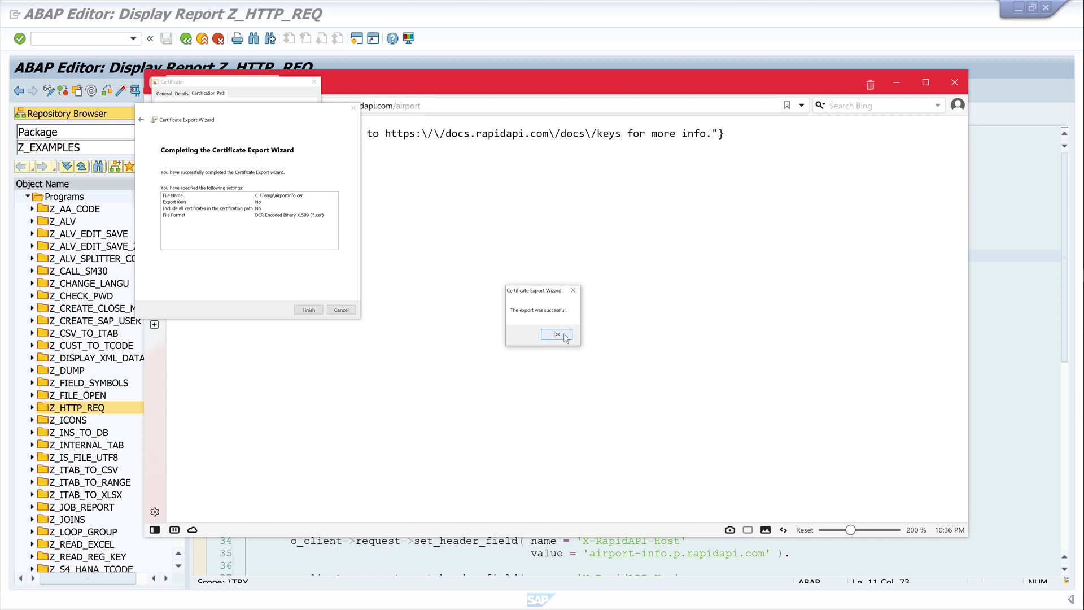
Dismiss the export message and start the Trust Manager with /ostrust
click(557, 334)
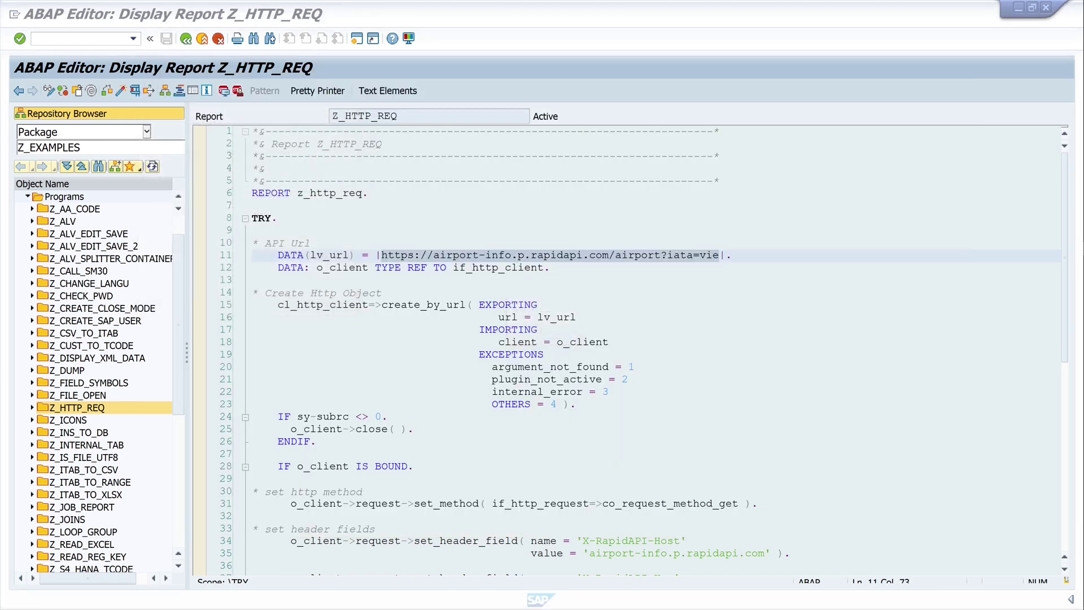
click(253, 205)
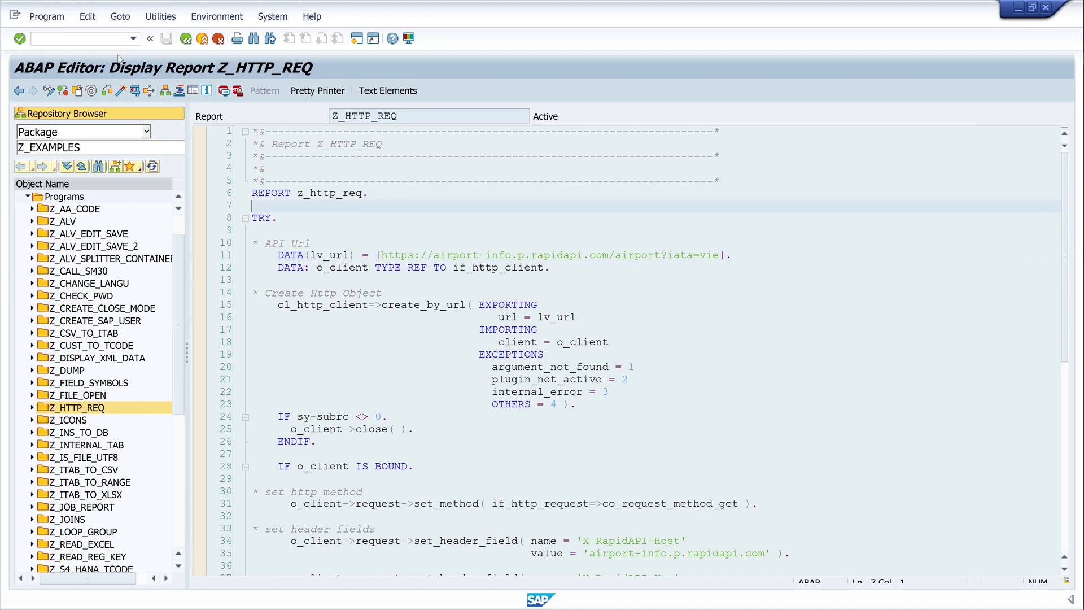
key(ctrl+slash)
text(/ostrust)
key(Return)
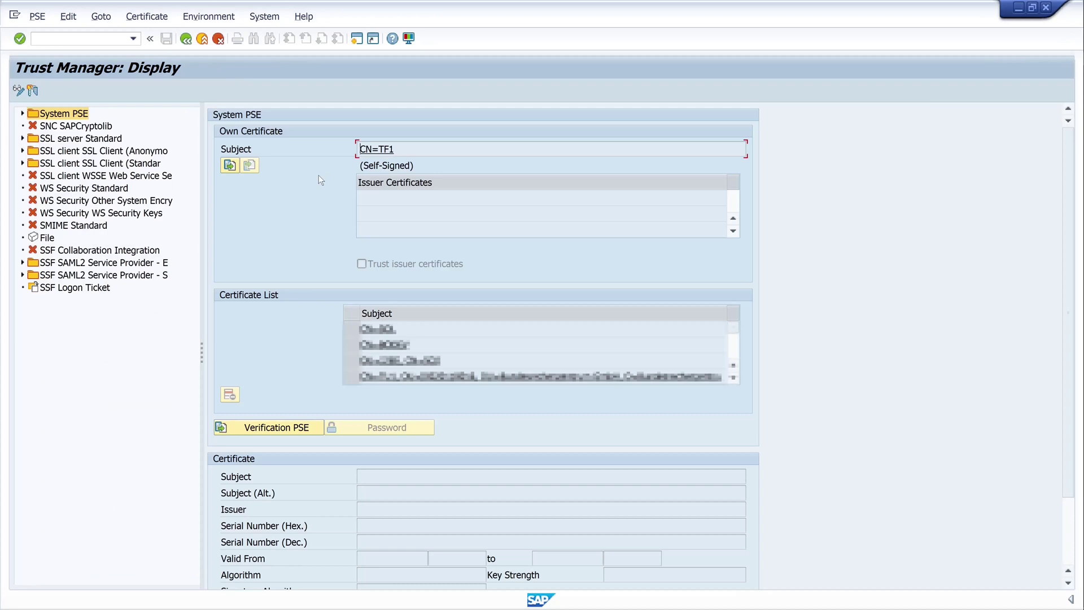
Load the SSL client Standard PSE in change mode and scroll its certificate list
double_click(94, 165)
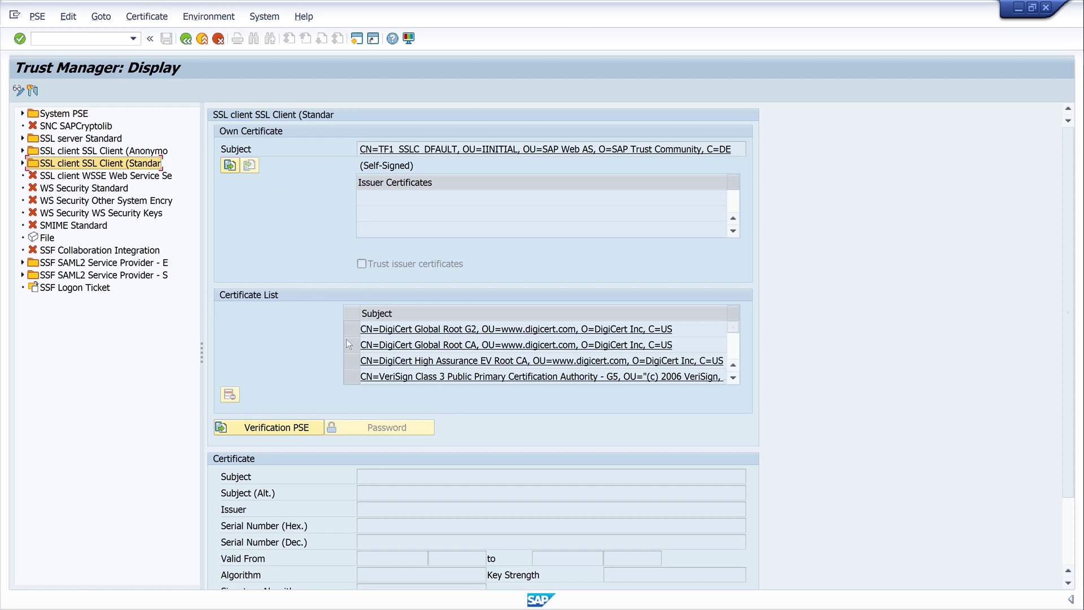
click(20, 90)
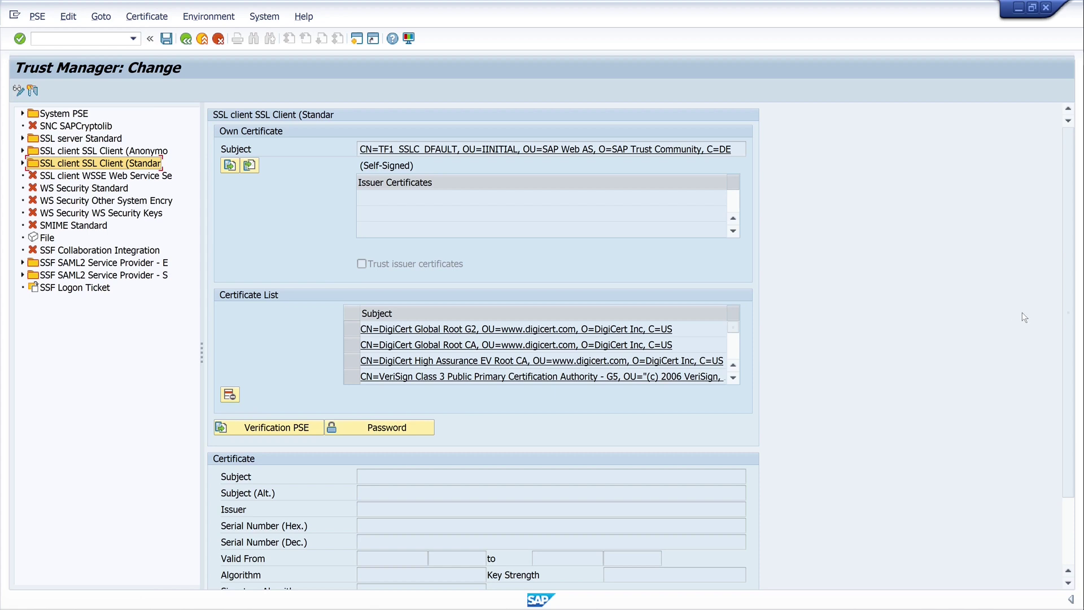
drag(1068, 329, 1068, 422)
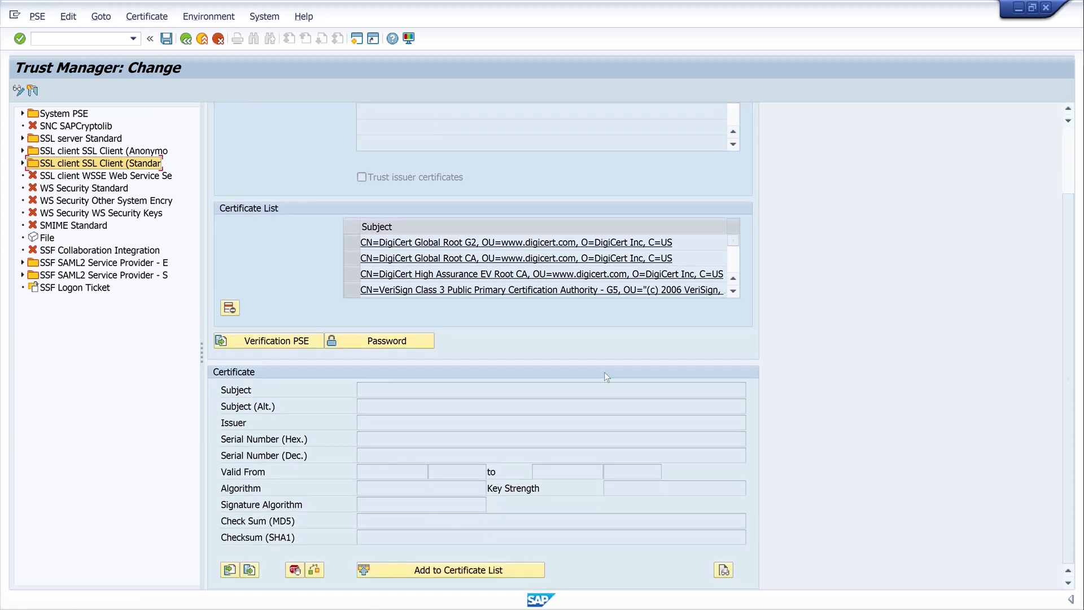
Import the Starfield root certificate from C:\Temp\airportinfo.cer into Trust Manager, allowing SAP GUI file access
click(229, 570)
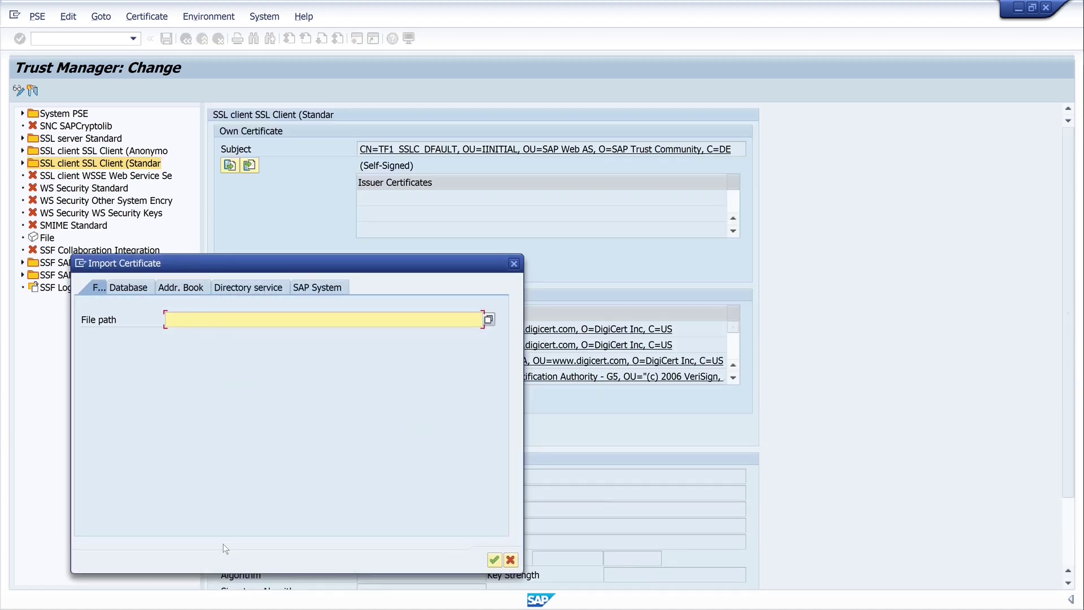
click(489, 319)
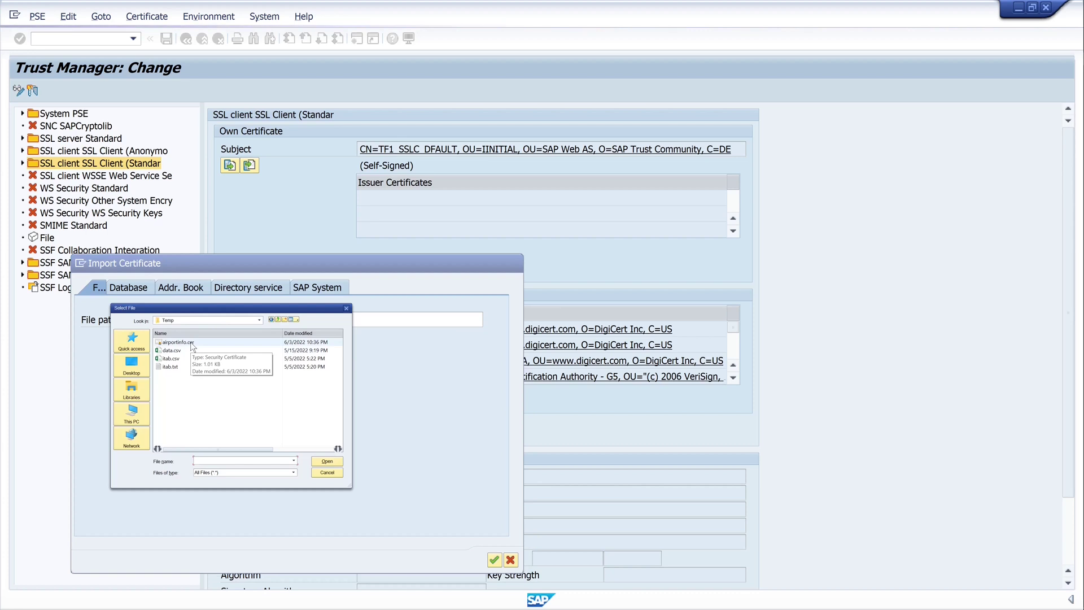
click(192, 343)
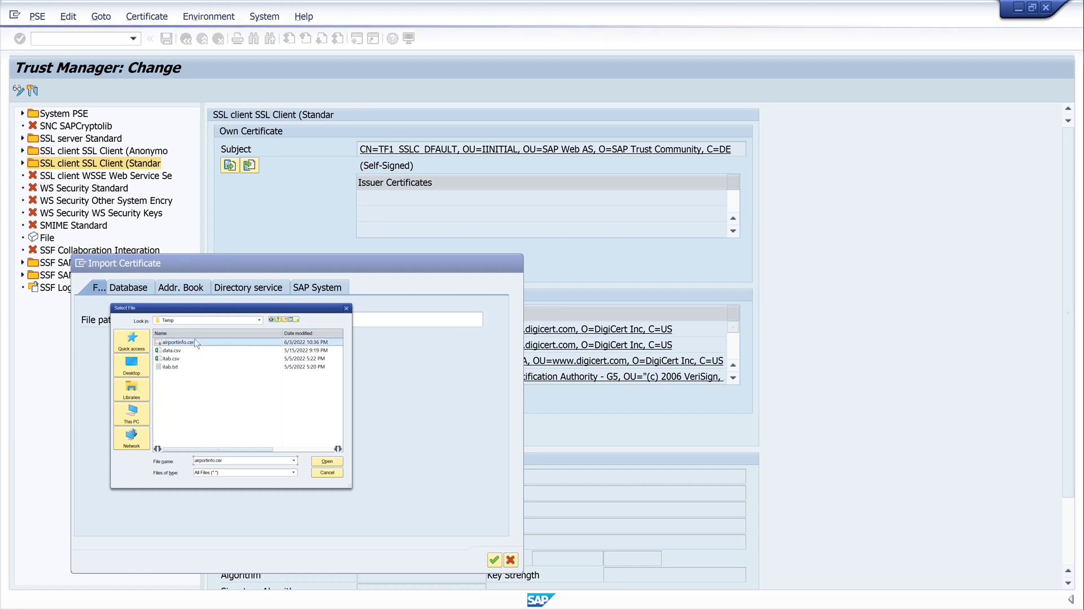
click(327, 459)
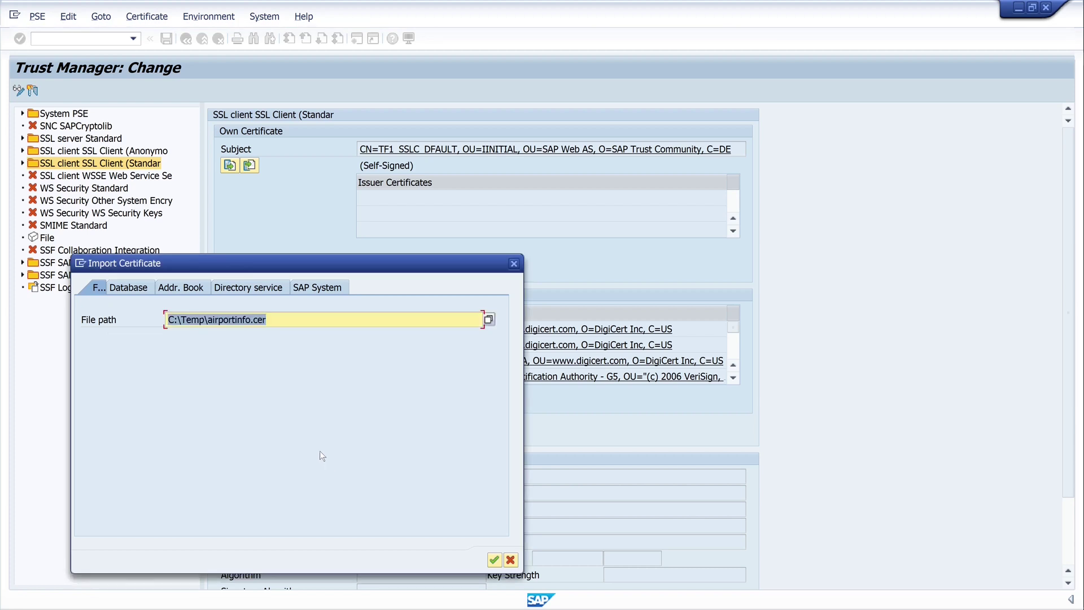
click(495, 560)
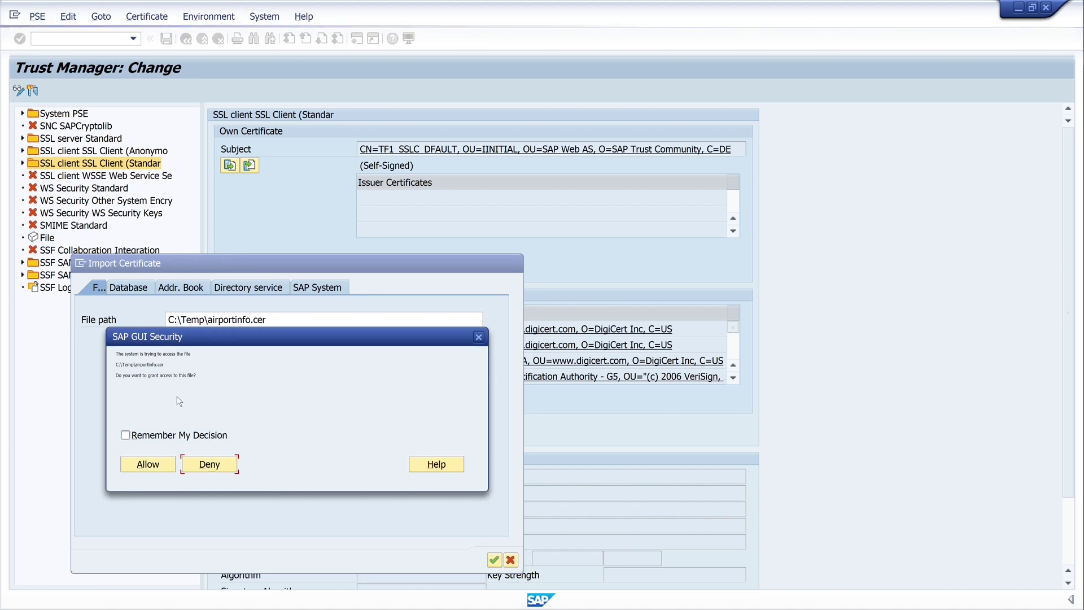
click(148, 464)
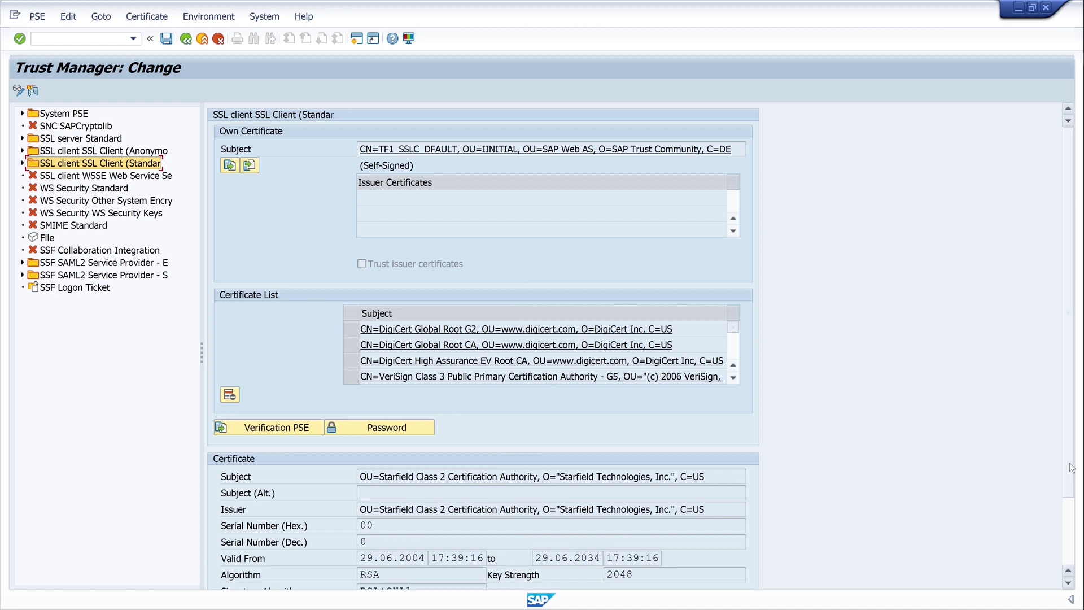
Add the imported Starfield certificate to the SSL client PSE certificate list and verify its entry
drag(1070, 467, 1070, 532)
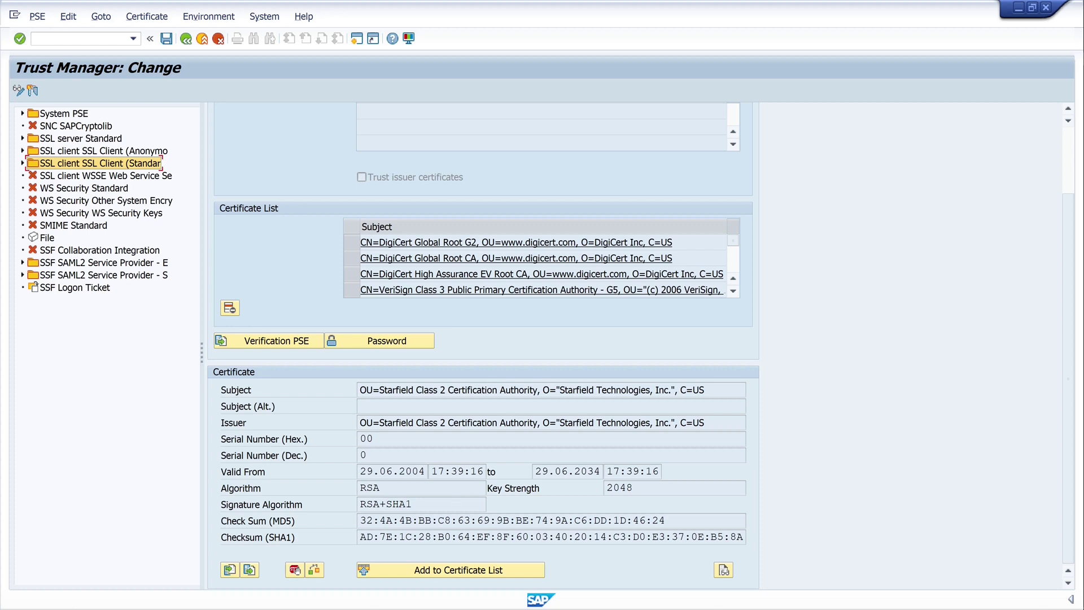
click(479, 571)
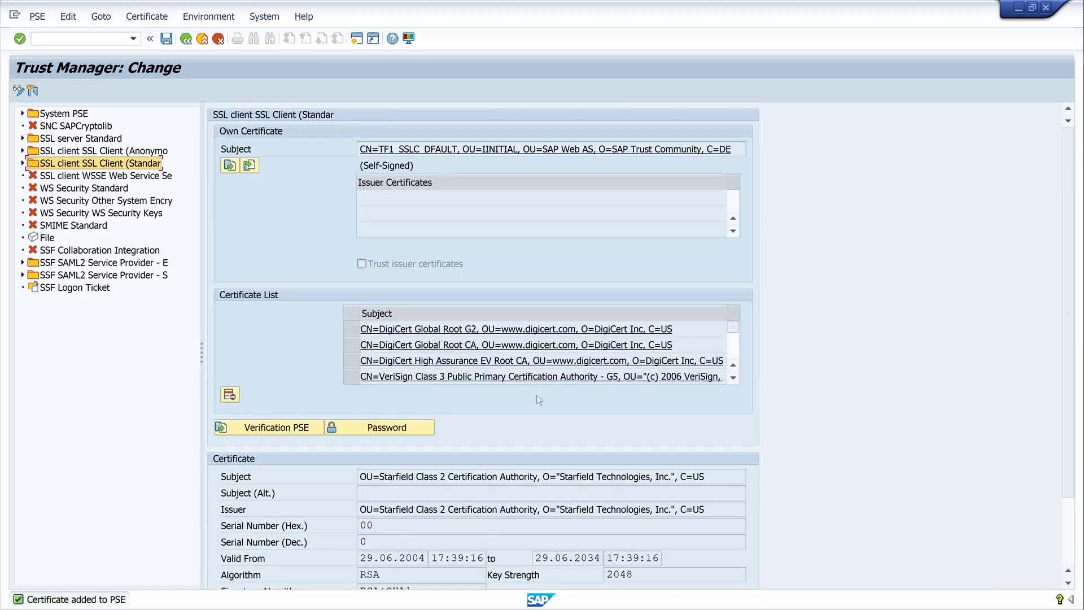
click(734, 380)
click(734, 381)
click(734, 381)
click(733, 380)
click(493, 344)
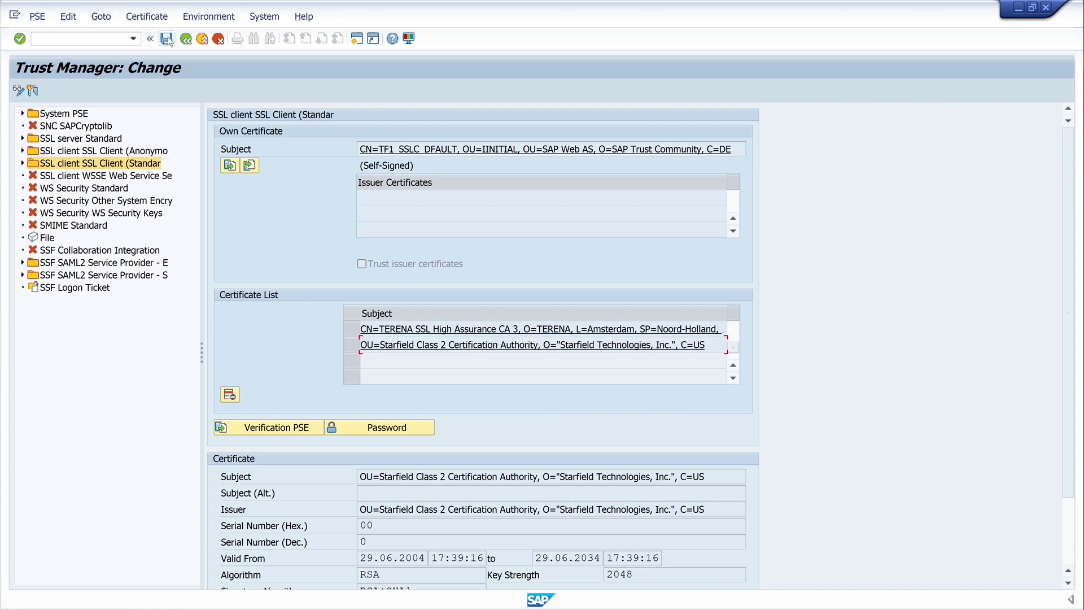
Save the SSL client Standard PSE and return to the Z_HTTP_REQ code in the ABAP Editor
click(167, 38)
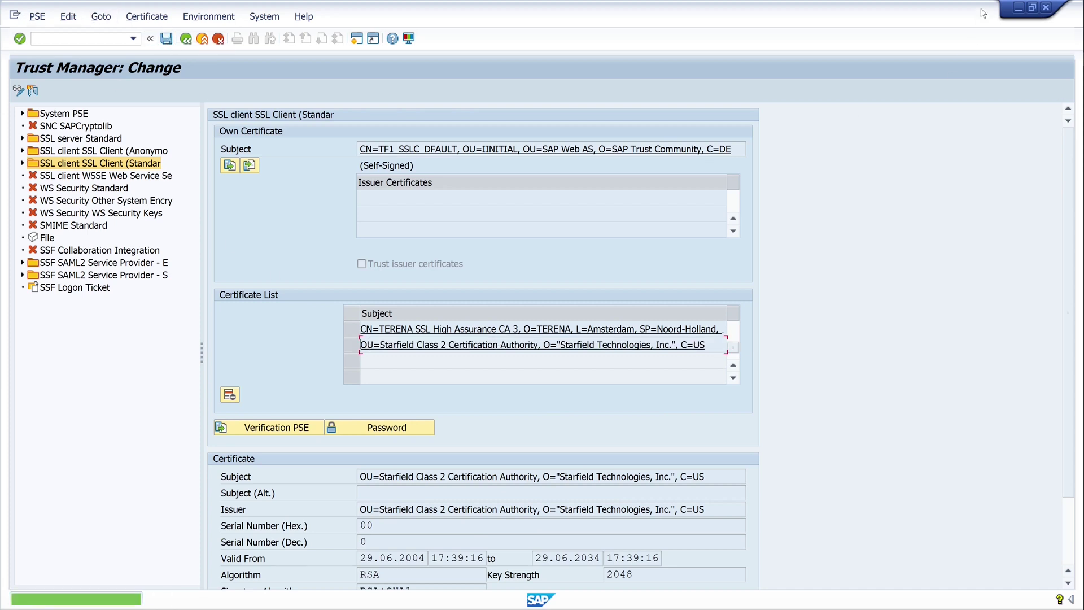
click(1046, 8)
click(277, 218)
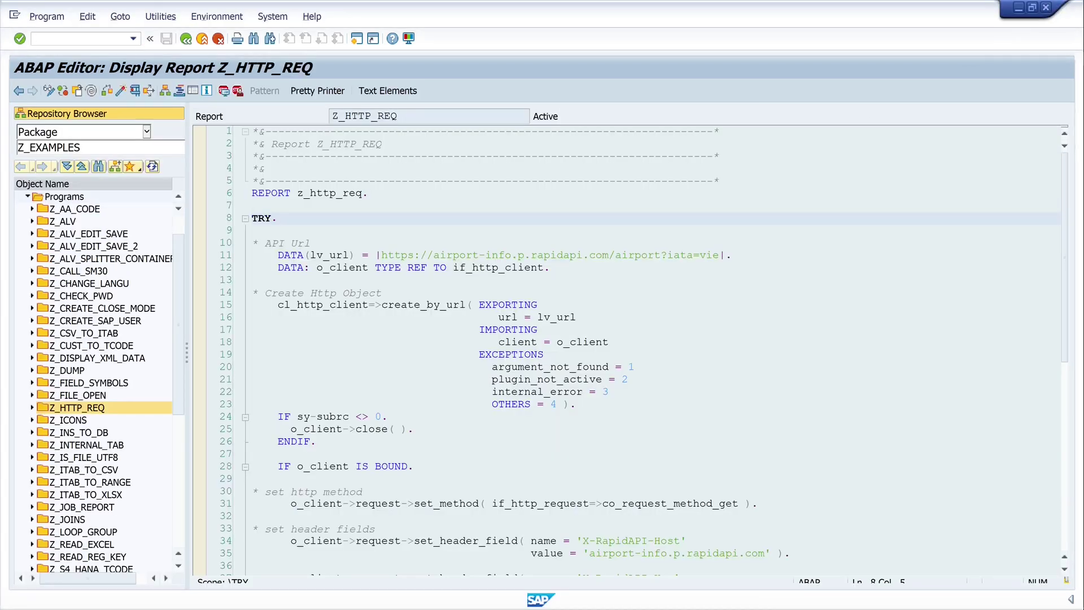
Delete the breakpoint on line 44 of Z_HTTP_REQ
scroll(564, 223, down, 4)
scroll(564, 223, down, 4)
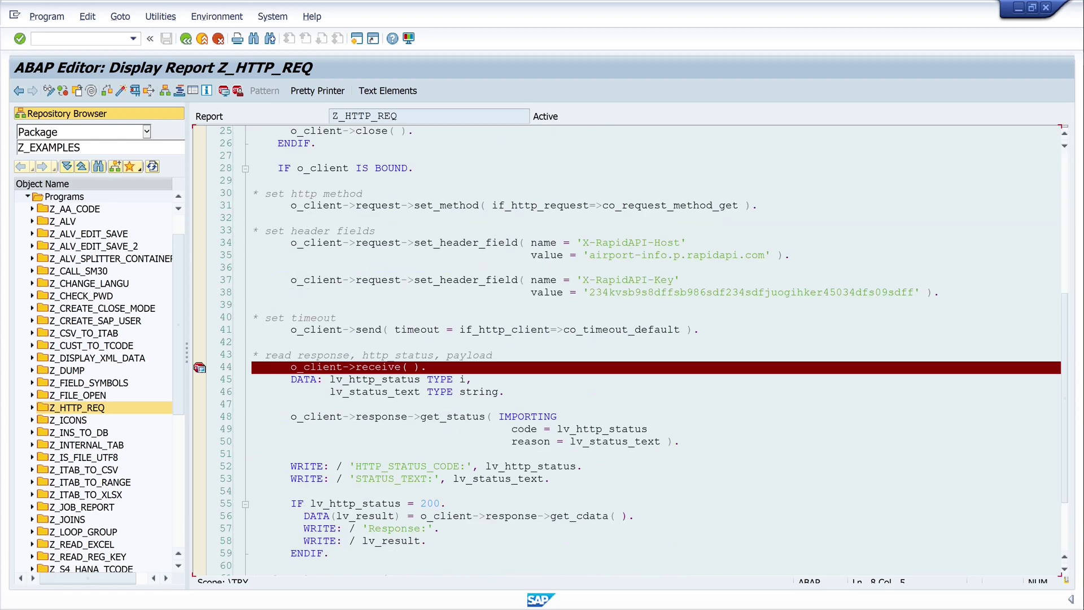
click(200, 368)
Switch Z_HTTP_REQ to change mode and execute the report
scroll(565, 223, up, 8)
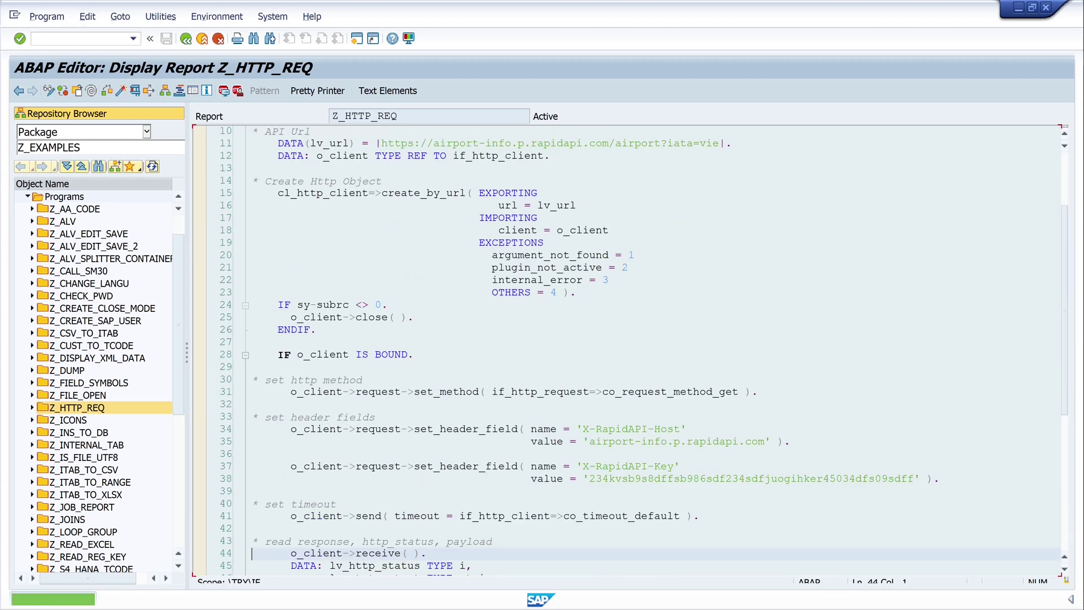
key(ctrl+F1)
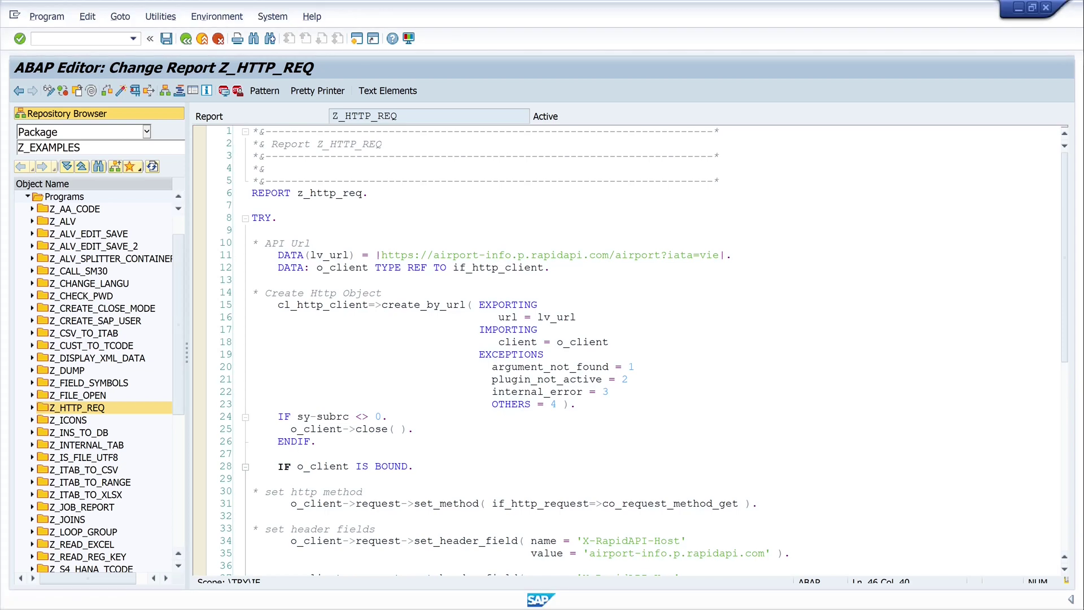
click(135, 91)
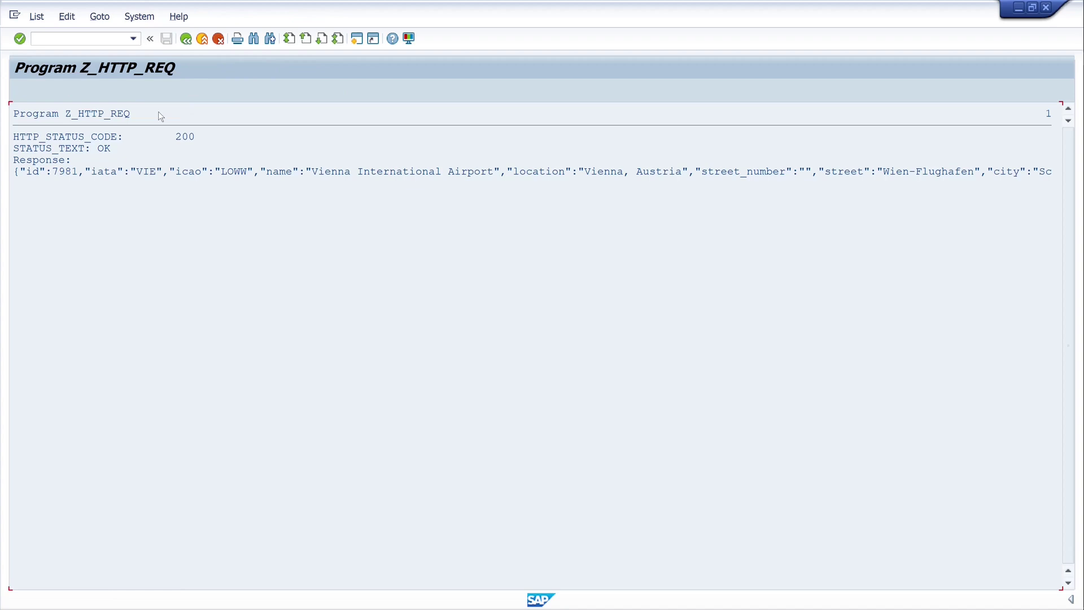